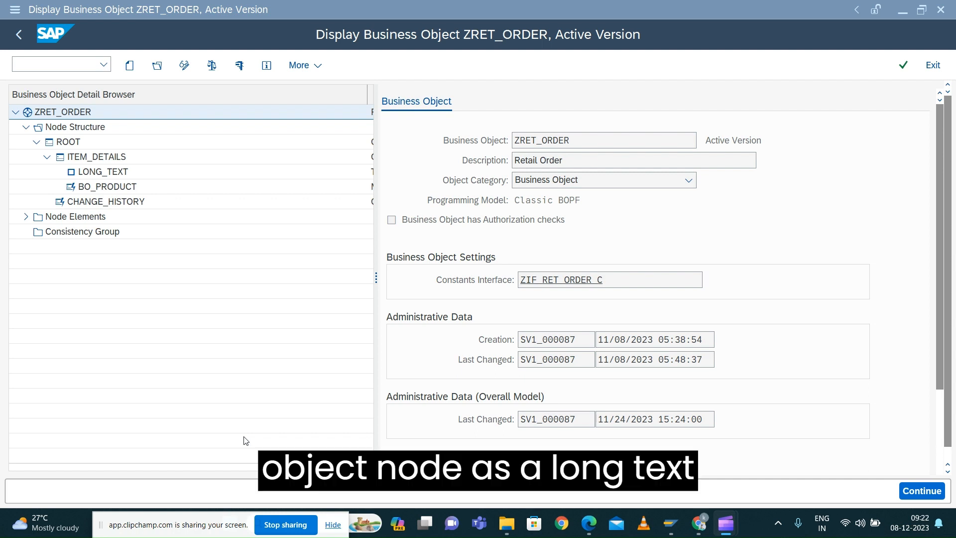
Step: Open the LONG_TEXT node under ITEM_DETAILS and examine its name, prefix, delegation class and referenced business object
left_click(108, 172)
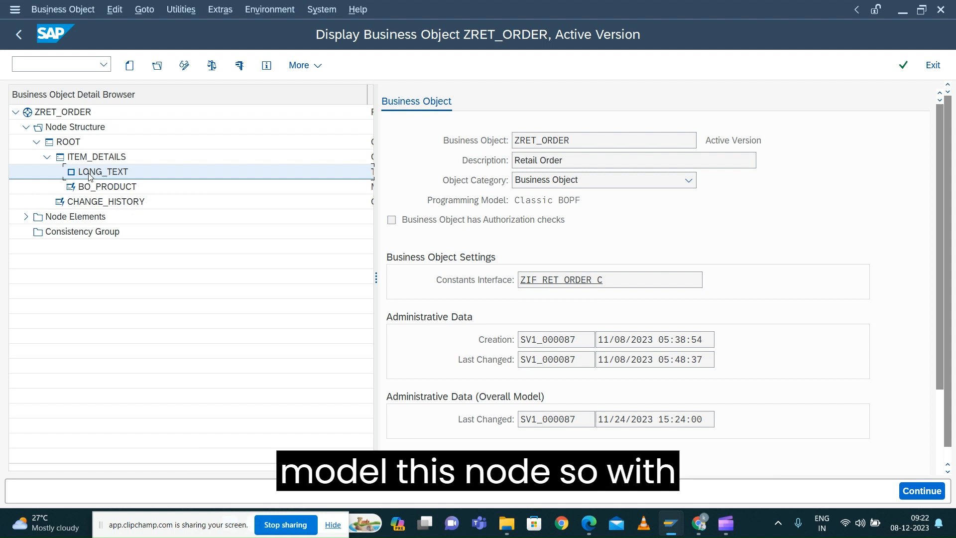
double_click(89, 173)
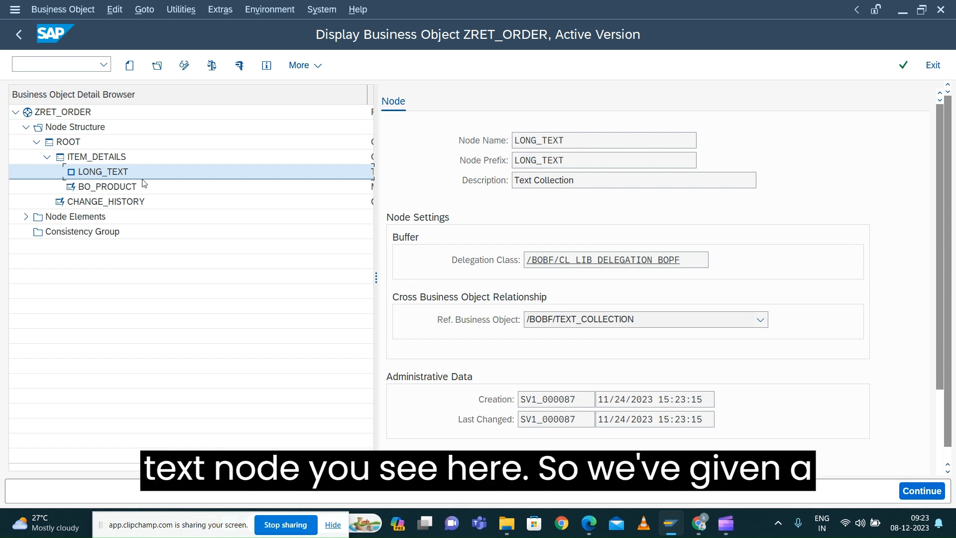
left_click_drag(574, 140, 508, 140)
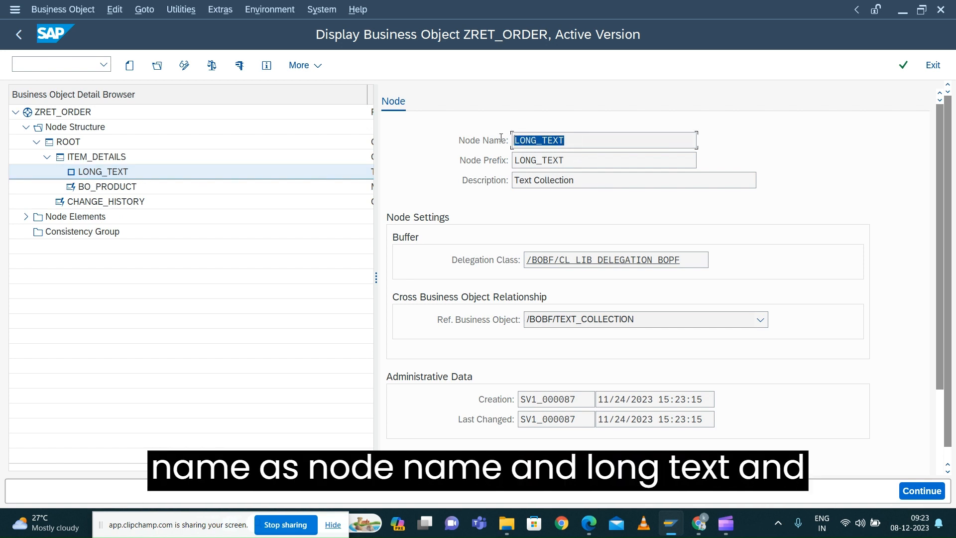
left_click_drag(575, 160, 515, 160)
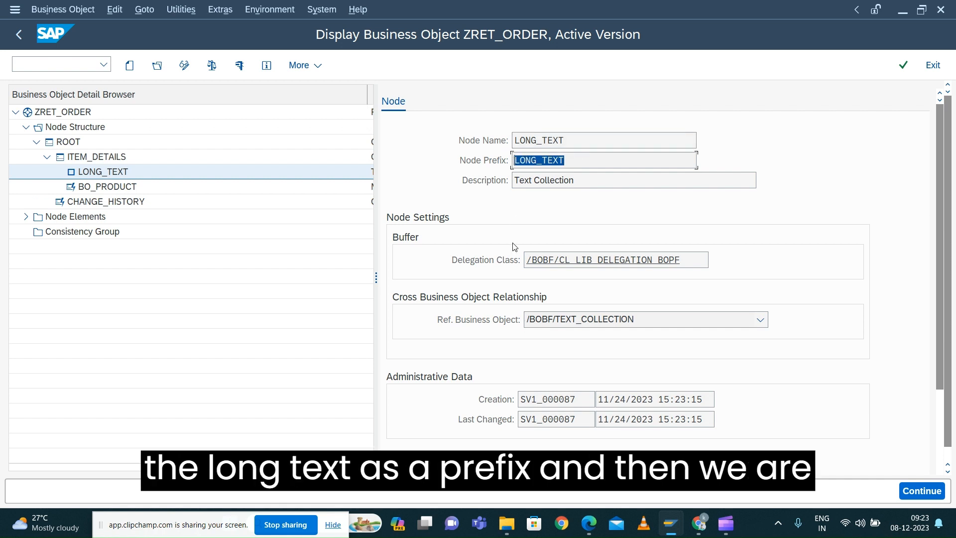
left_click_drag(685, 259, 499, 256)
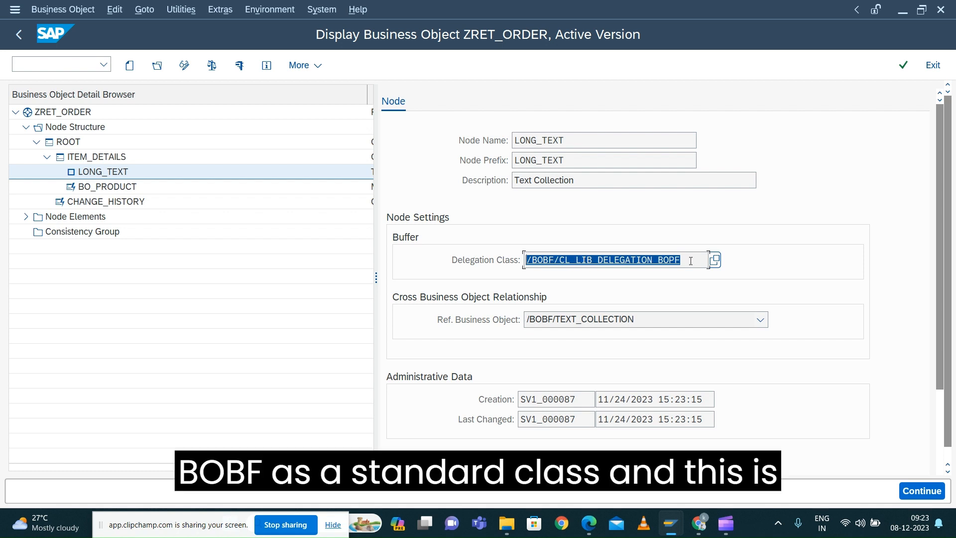
left_click_drag(690, 261, 469, 261)
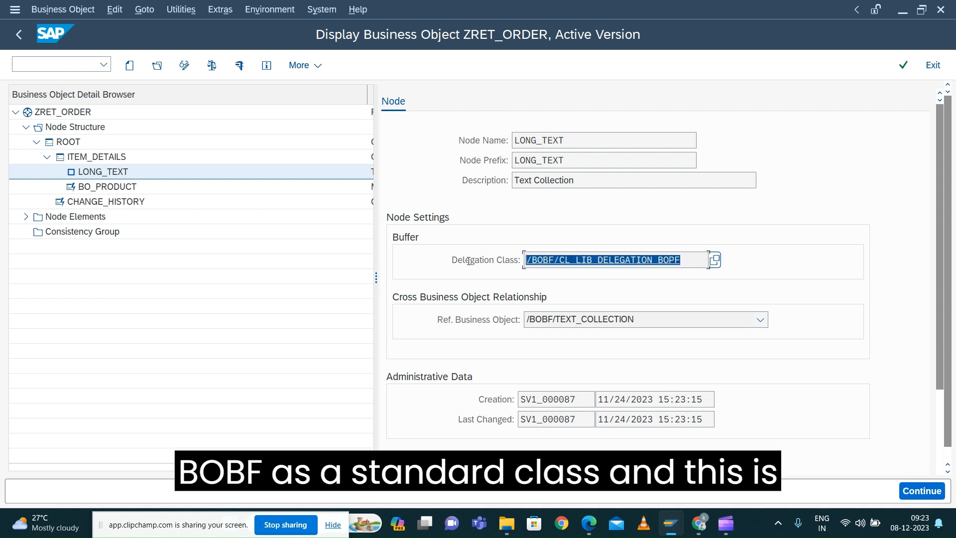
left_click(660, 321)
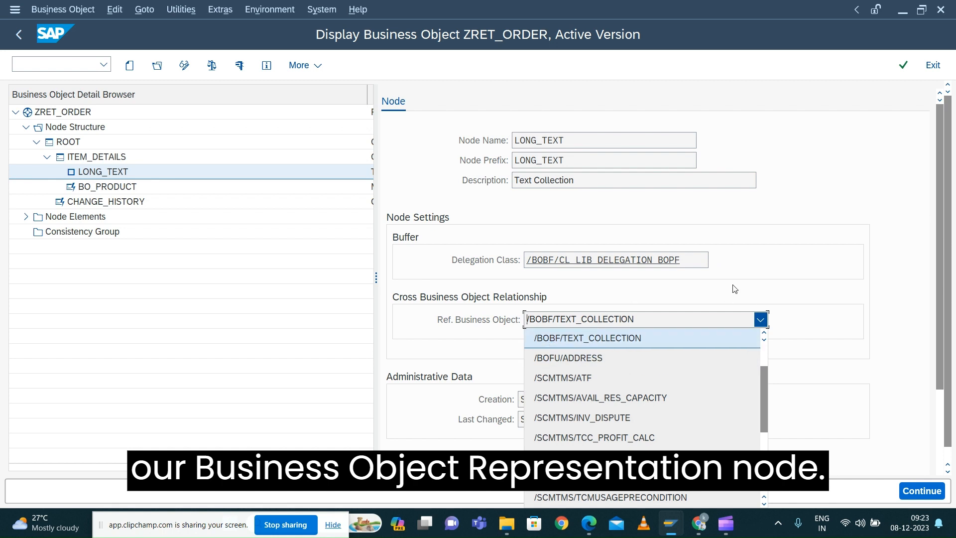
left_click(779, 275)
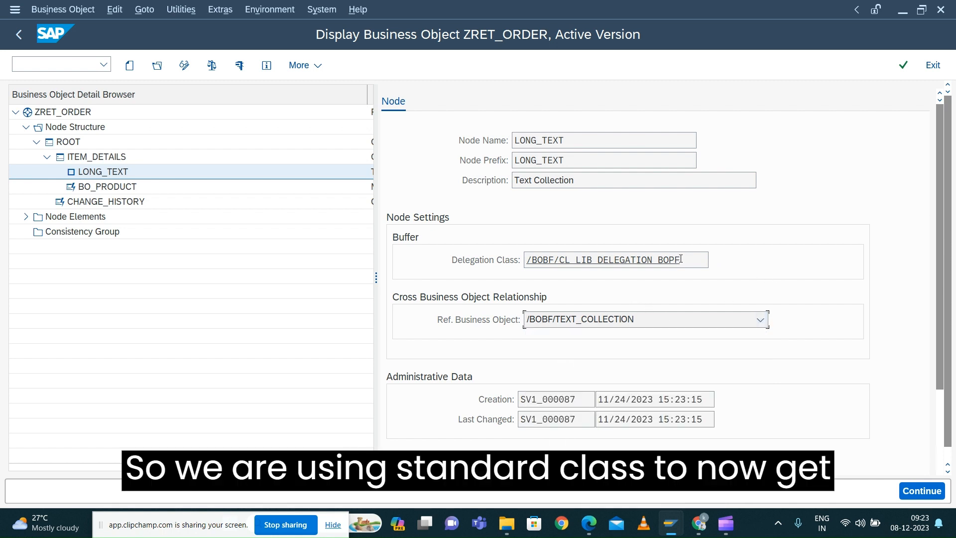
left_click_drag(683, 261, 480, 261)
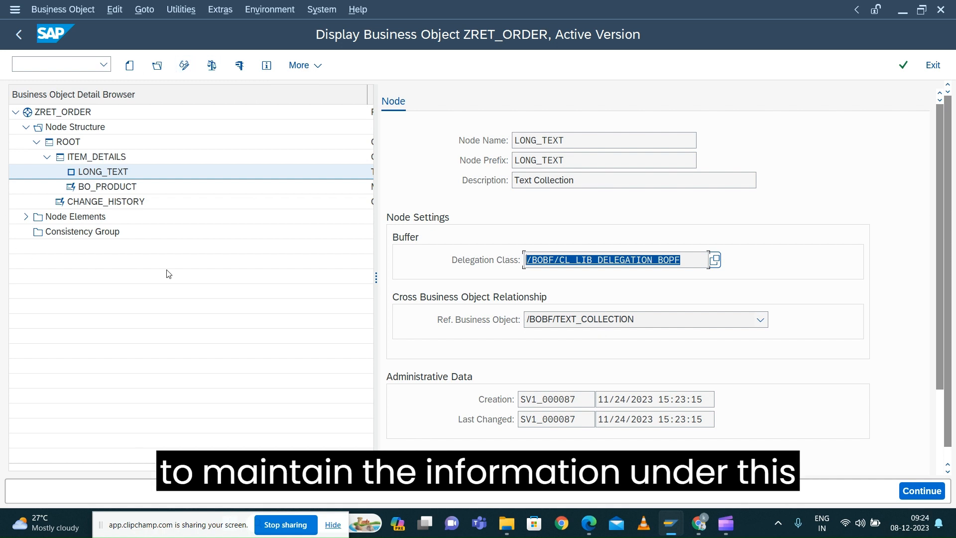
Step: Start the test environment for ZRET_ORDER and load all ROOT instances with the SELECT_ALL query
left_click(239, 67)
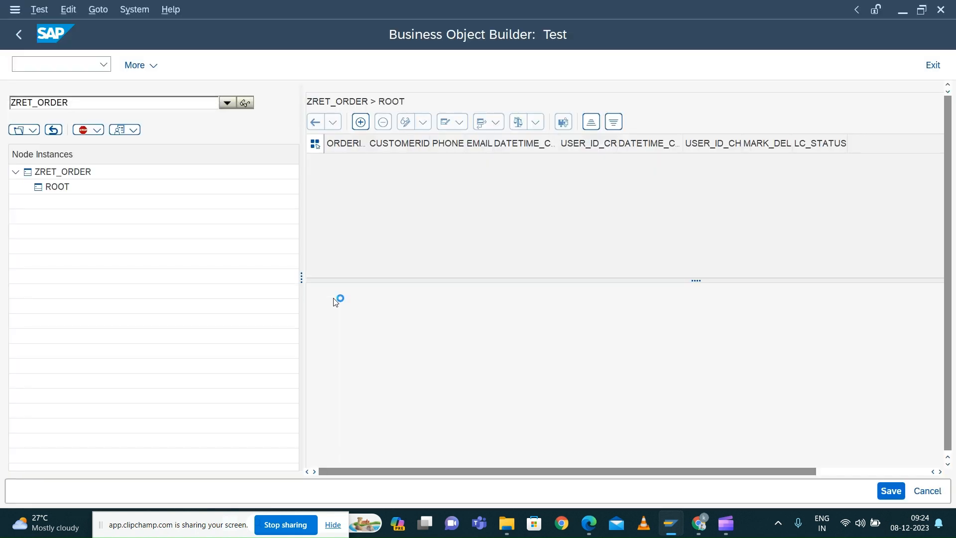
left_click(64, 191)
left_click(31, 130)
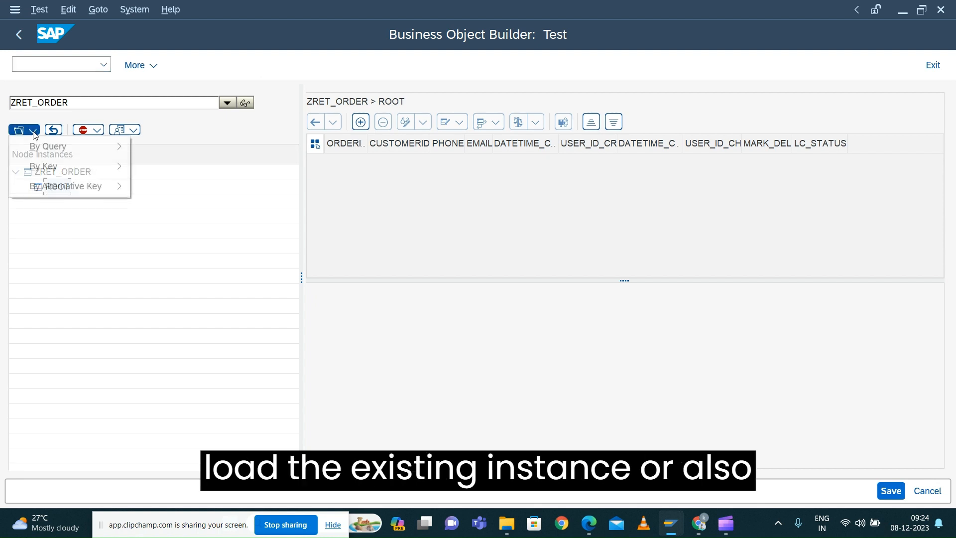
mouse_move(39, 146)
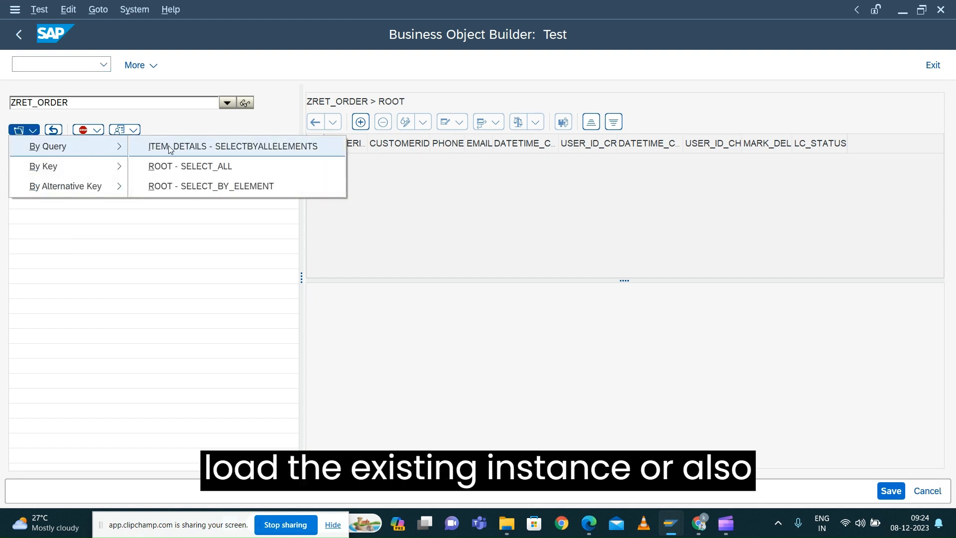
left_click(189, 170)
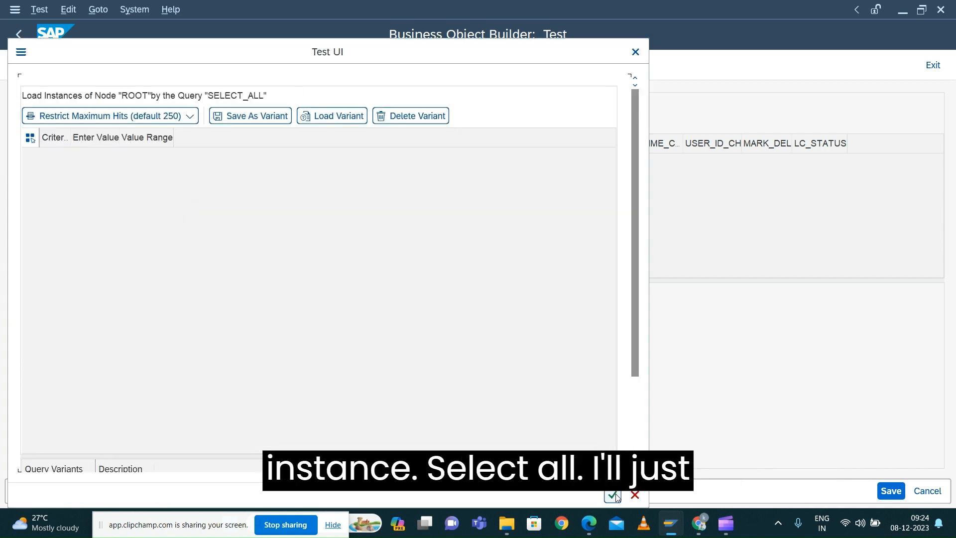
left_click(614, 496)
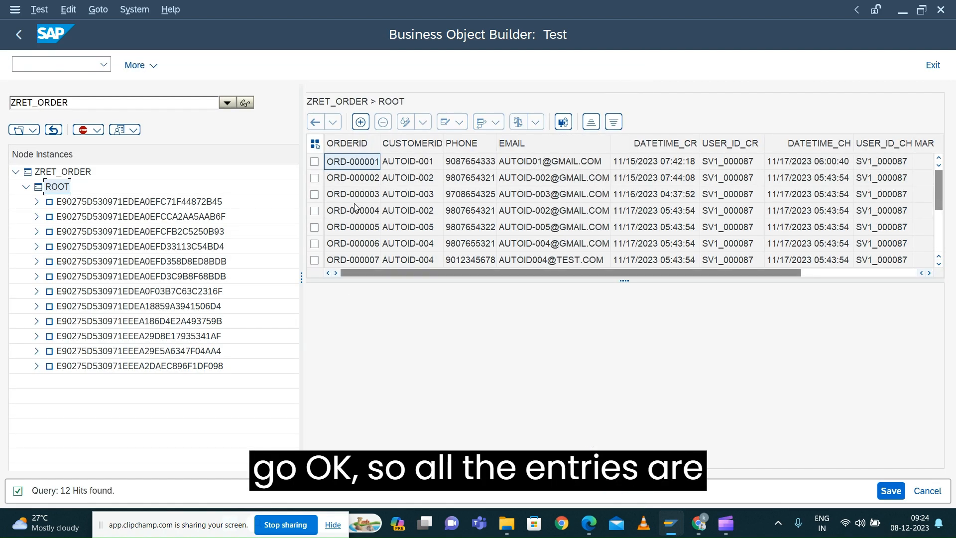
Step: Expand the last order instance down to its item under ITEM_DETAILS and display that item's LONG_TEXT node
left_click(36, 366)
left_click(107, 371)
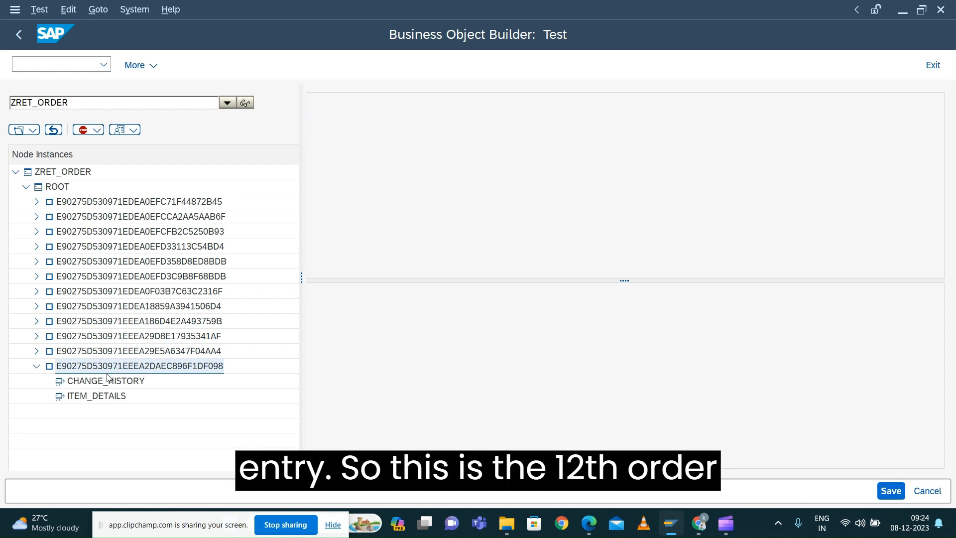
left_click_drag(378, 143, 396, 143)
left_click(71, 397)
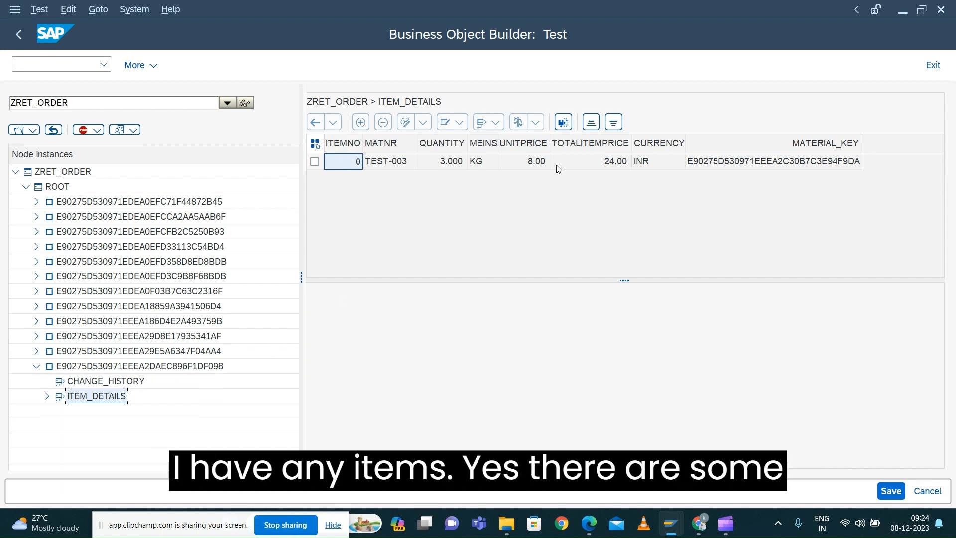
left_click(47, 396)
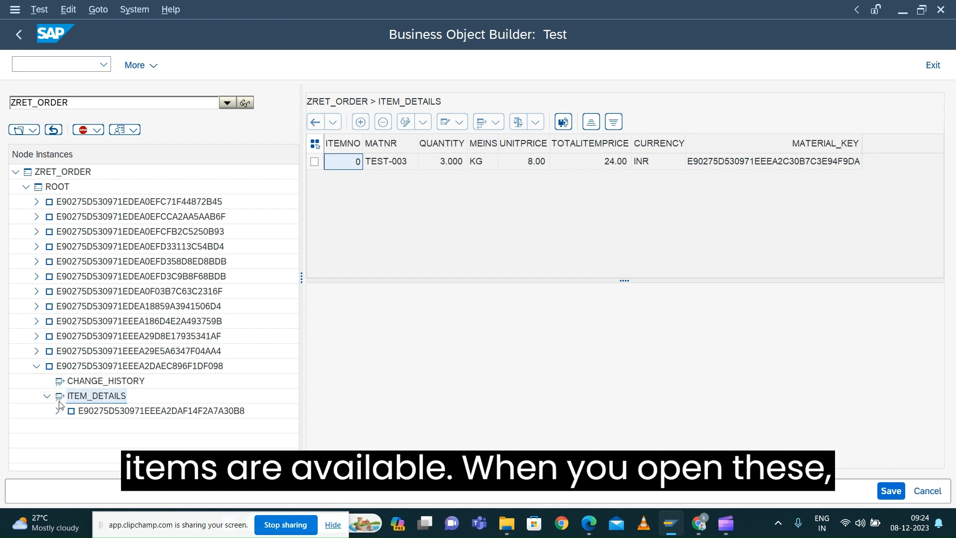
left_click(57, 411)
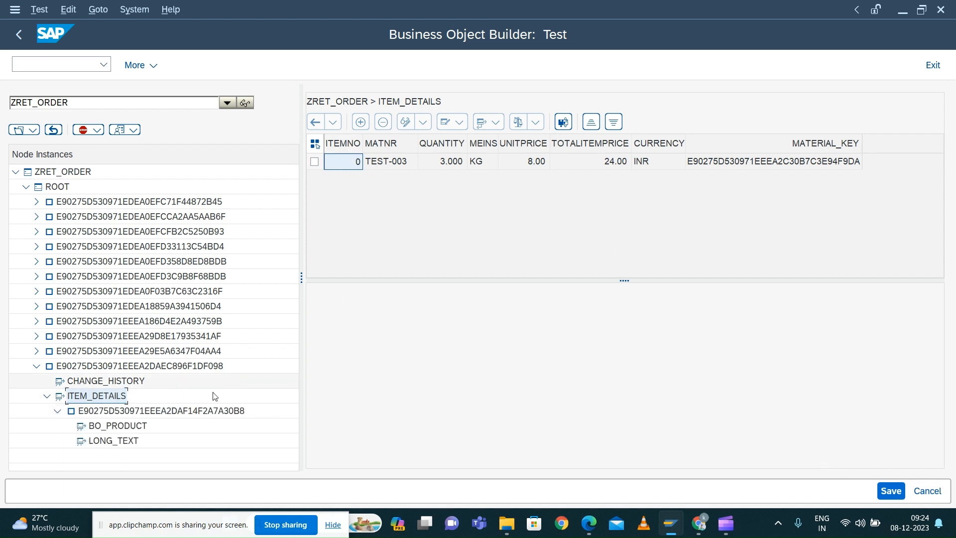
left_click(103, 441)
double_click(104, 441)
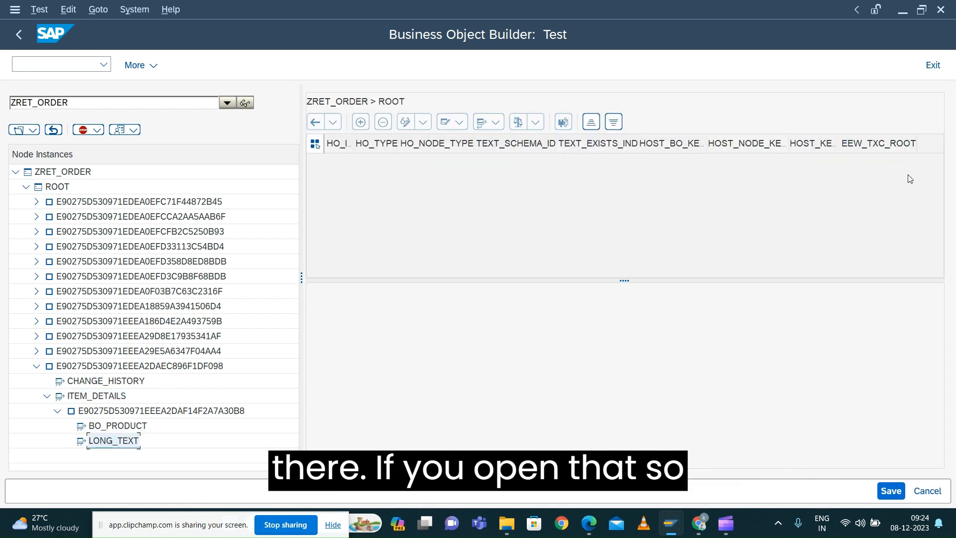
left_click(317, 102)
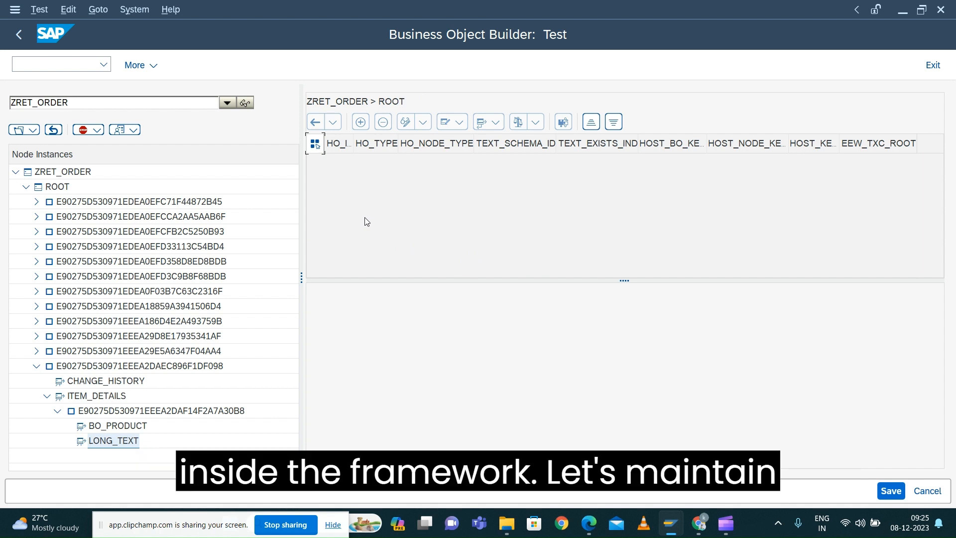
Step: Switch the TEST-003 item to edit mode and create a new instance in its LONG_TEXT node
left_click(100, 411)
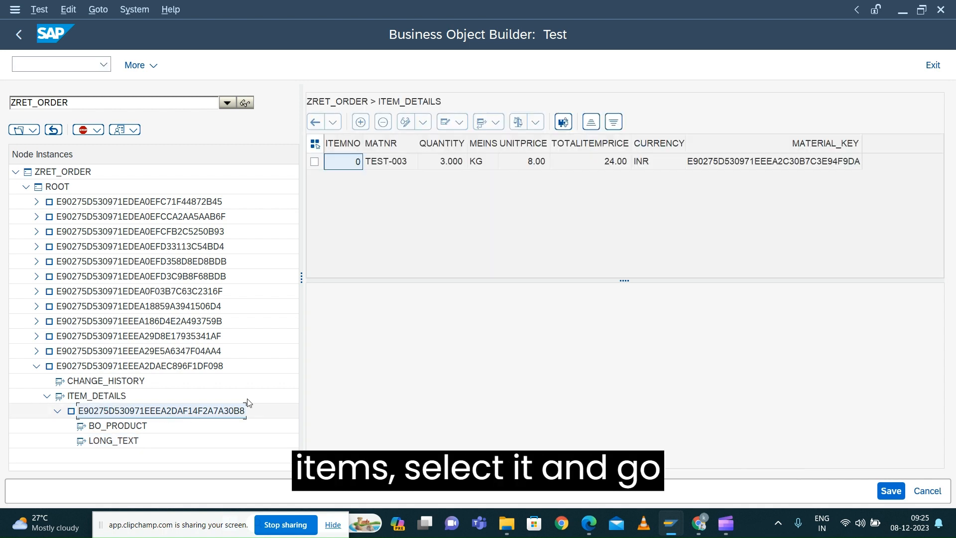
left_click(315, 162)
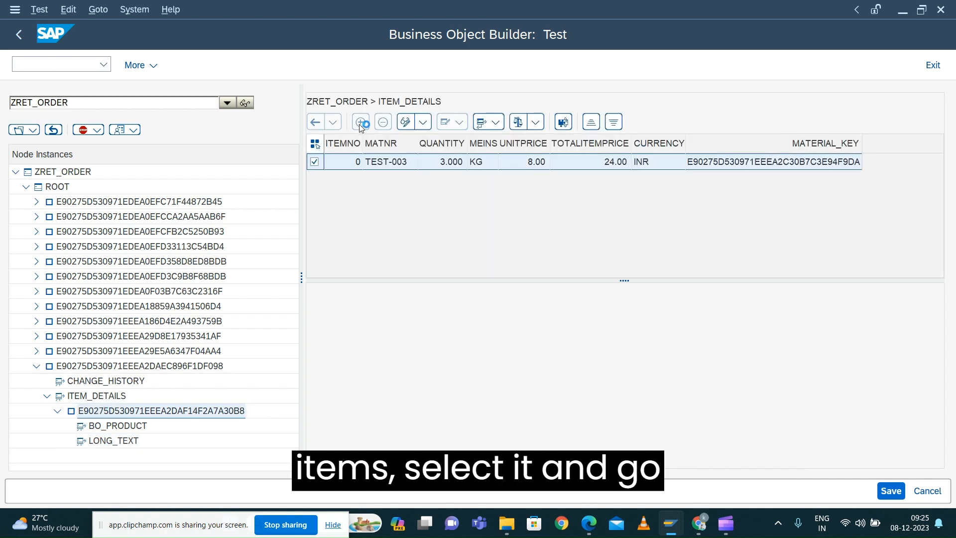
left_click(406, 122)
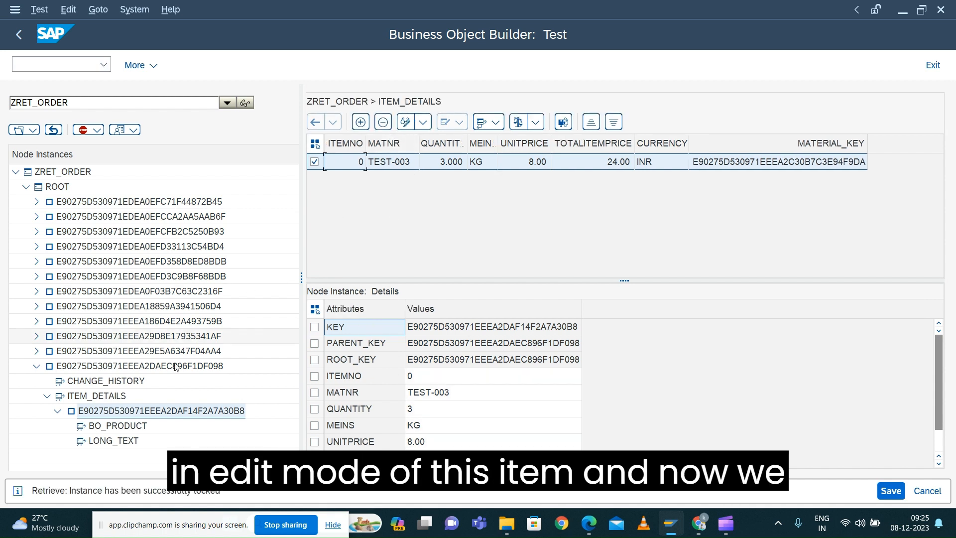
left_click(112, 441)
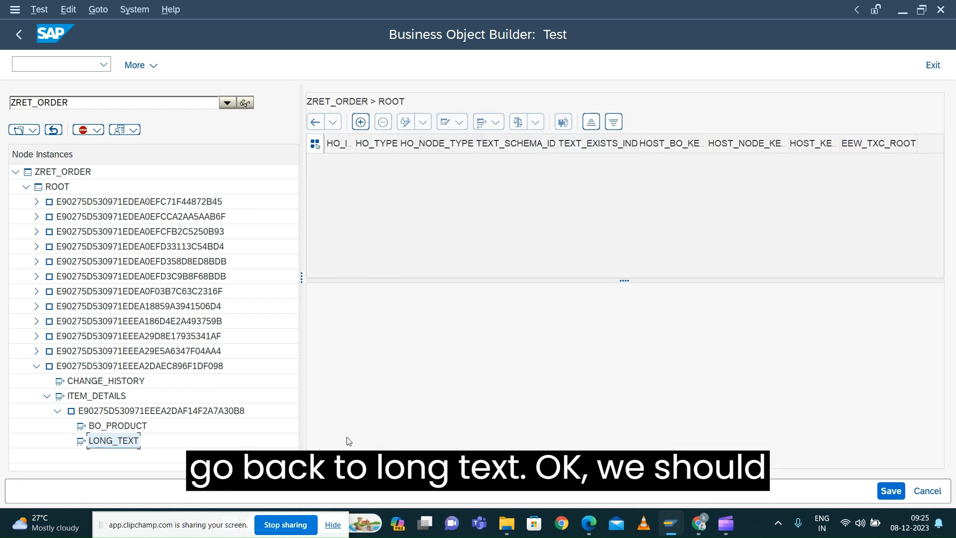
left_click(361, 123)
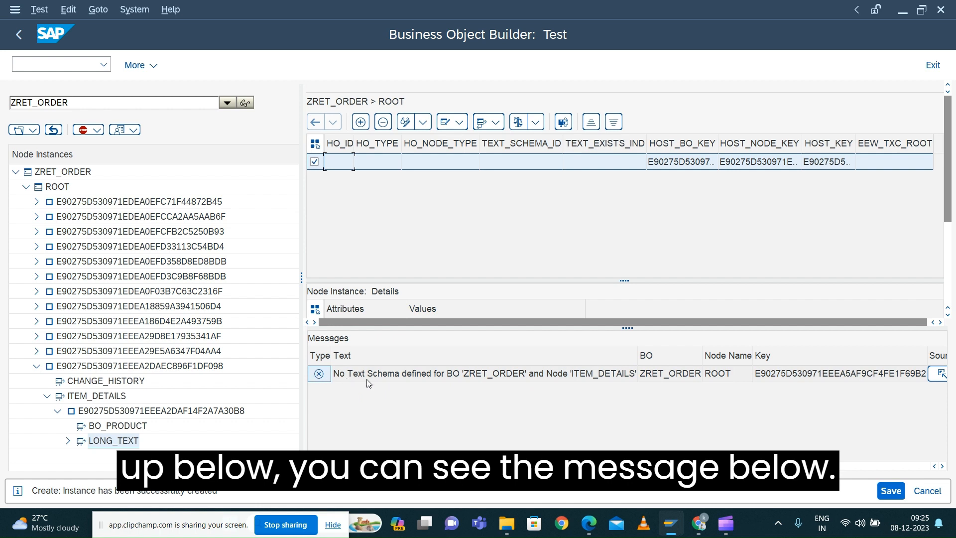
Step: Inspect the source code behind the text schema error, return to the test screen and review the message's columns
left_click(941, 375)
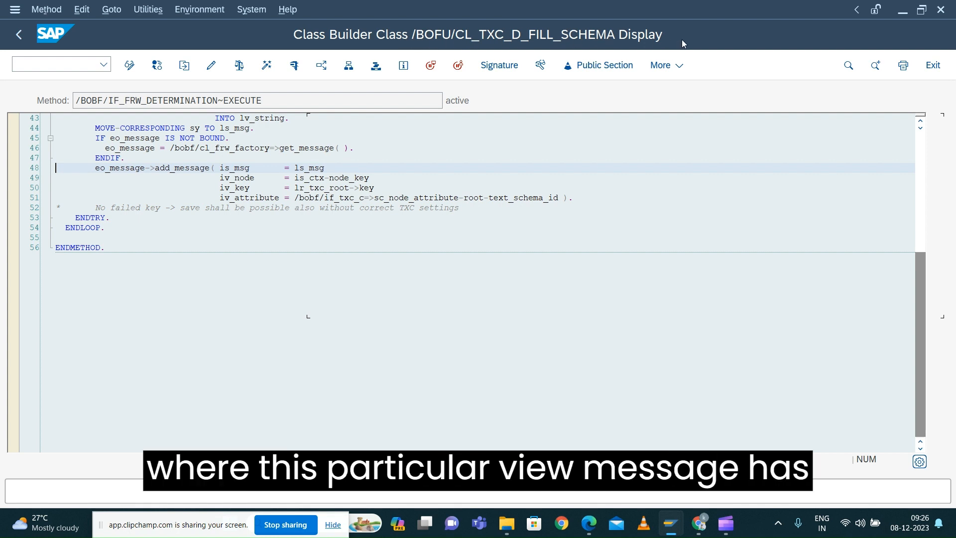
left_click(19, 35)
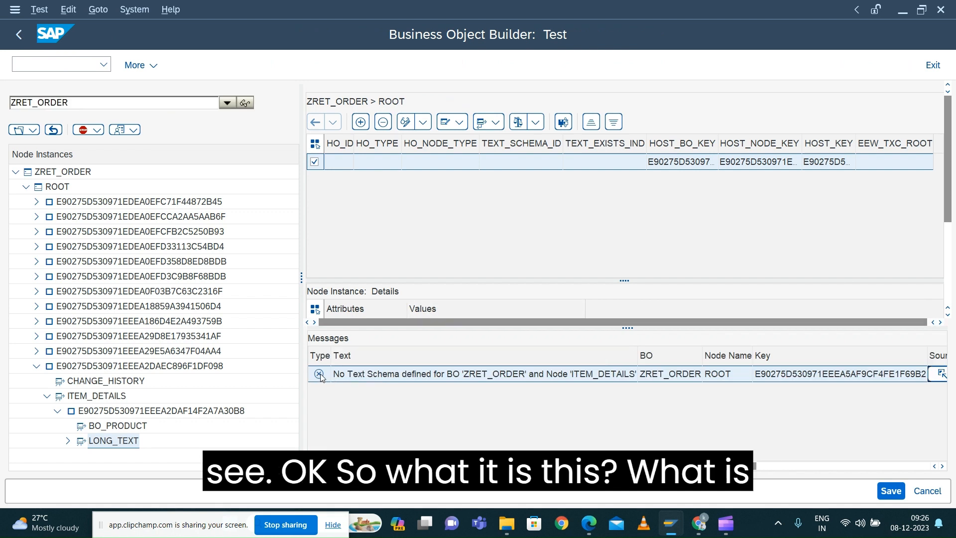
left_click(334, 525)
left_click(790, 465)
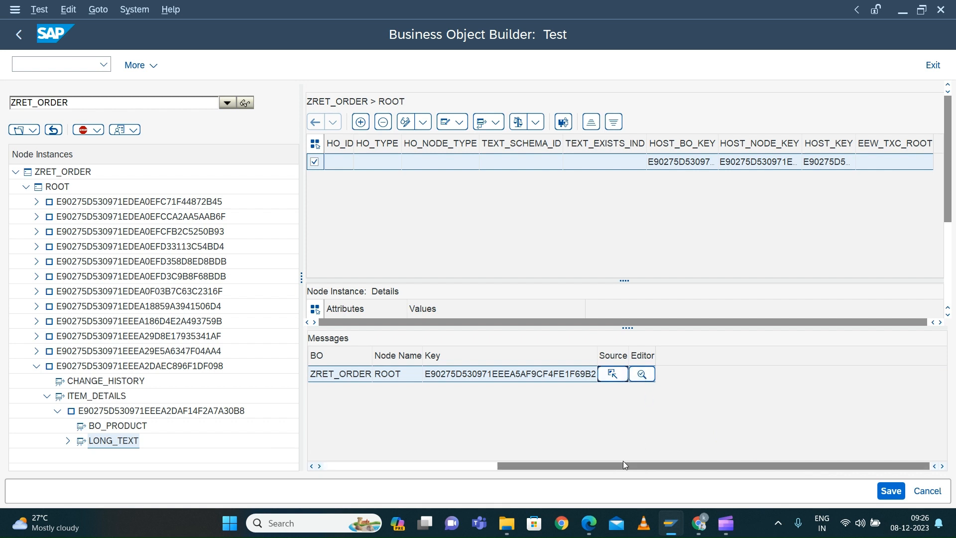
left_click_drag(611, 469, 438, 470)
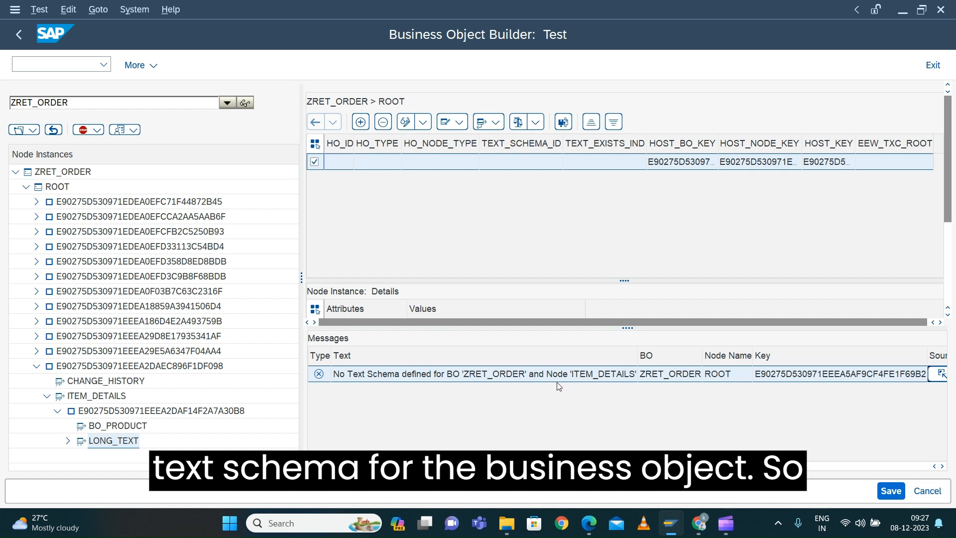
Step: In a new GUI window, run transaction SPRO, display the SAP Reference IMG and select Cross-Application Components
left_click(143, 10)
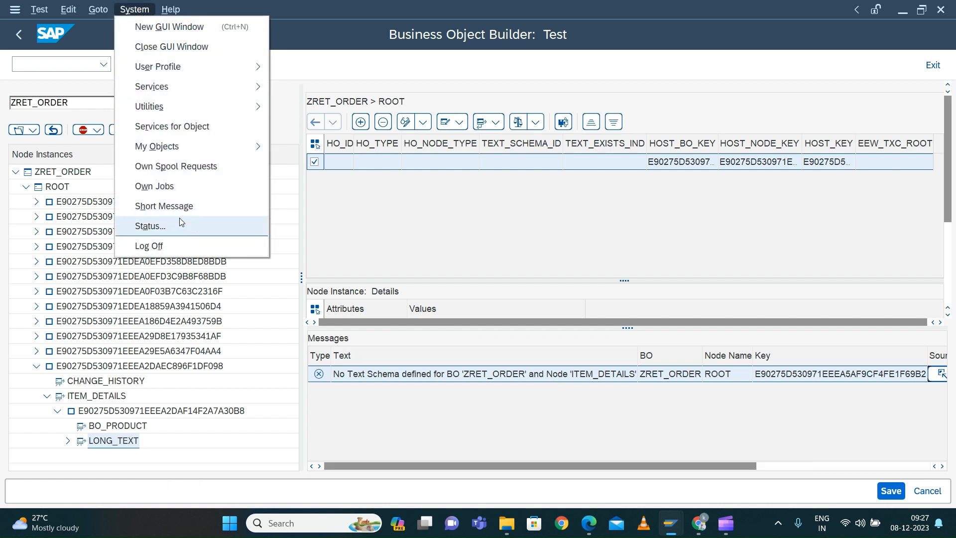
left_click(187, 28)
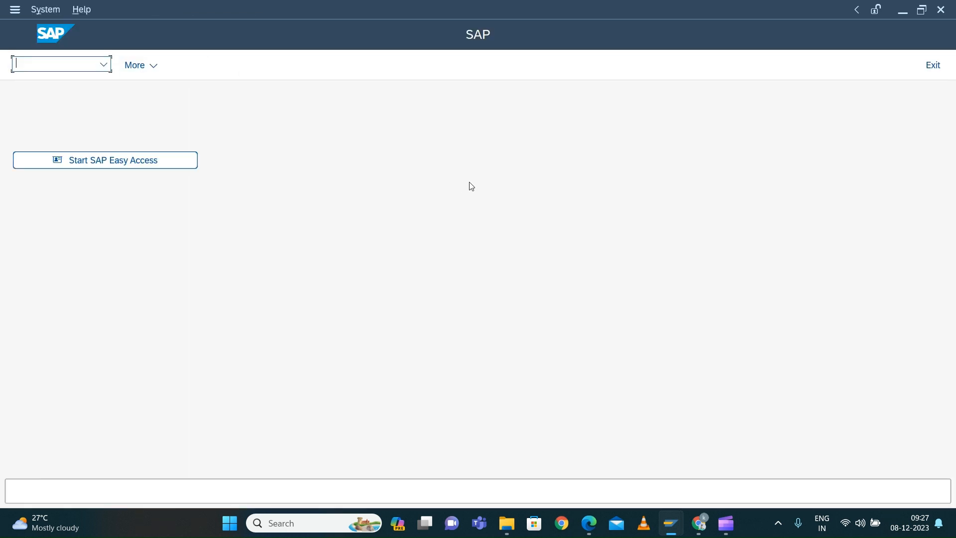
type("SPRO")
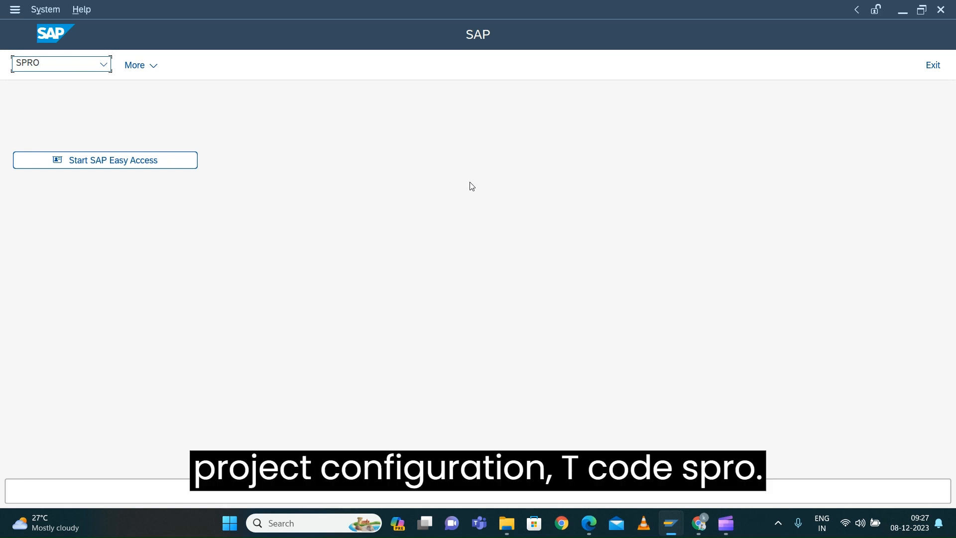
key("Return")
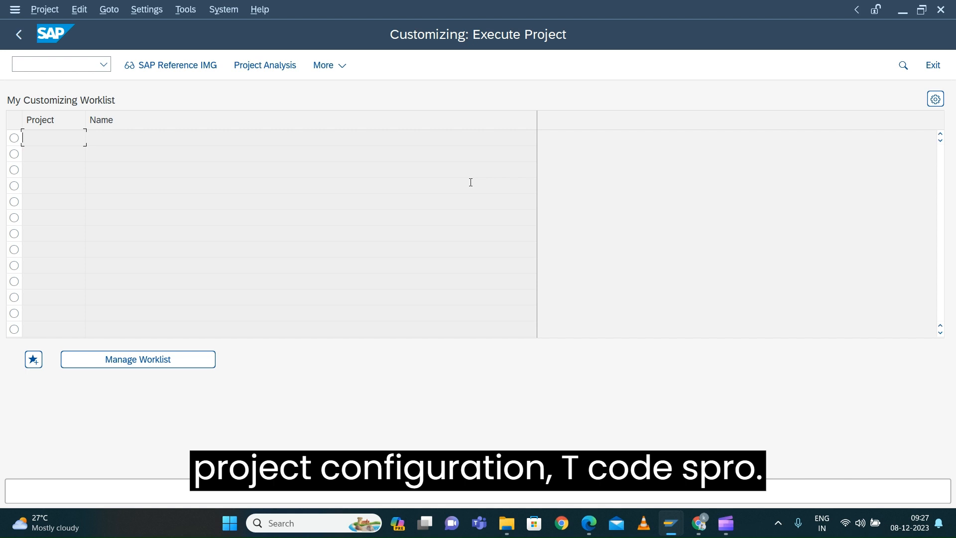
left_click(164, 73)
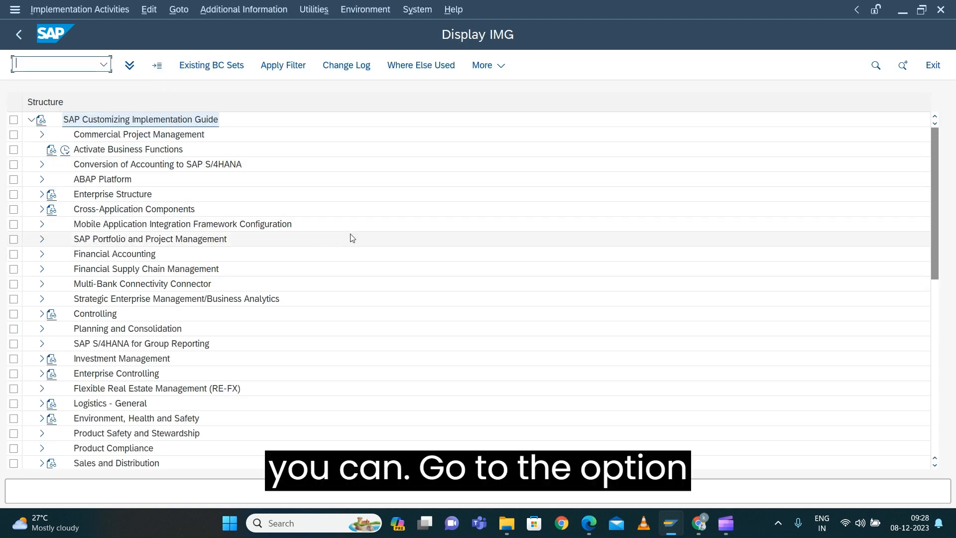
left_click(135, 211)
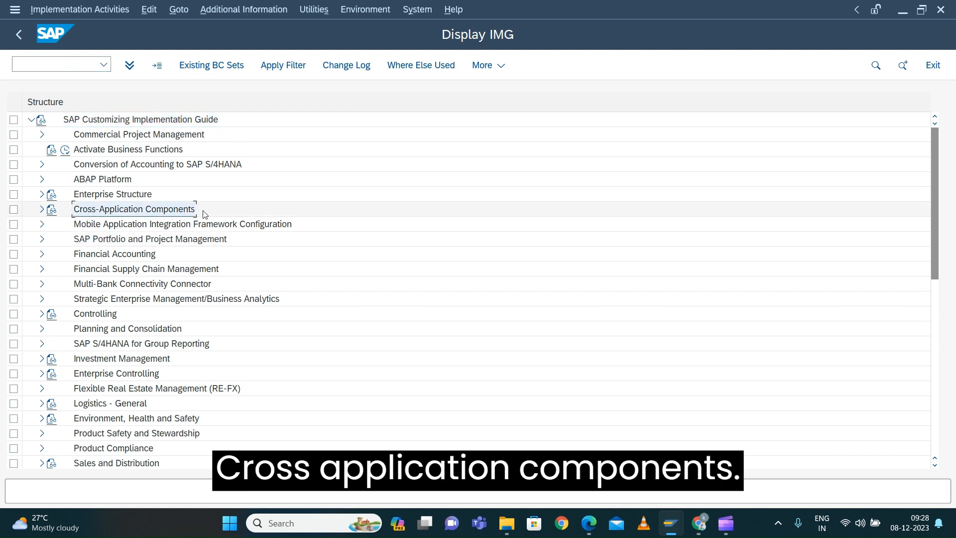
Step: Expand Cross-Application Components, Processes and Tools for Enterprise Applications, down to Reusable Objects and Functions for BOPF Environment
left_click(41, 210)
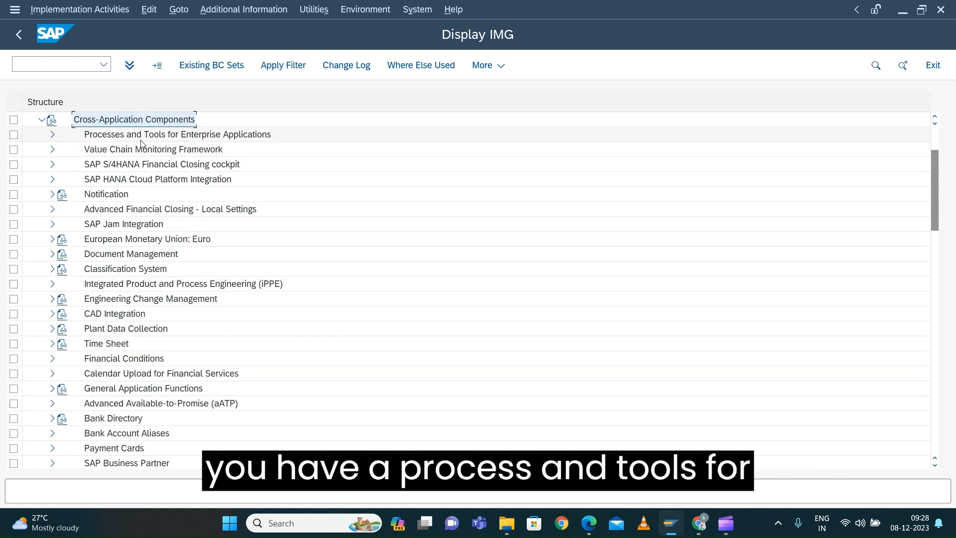
left_click(225, 140)
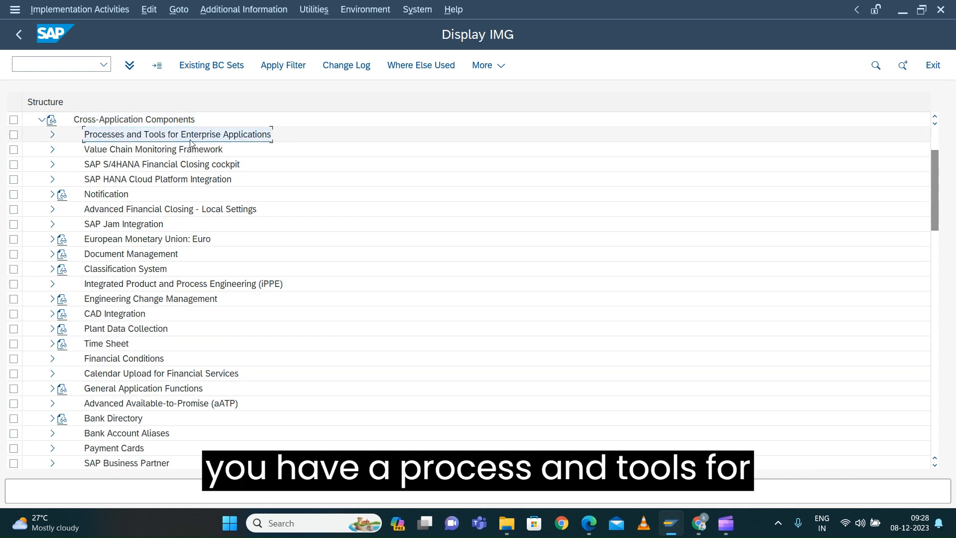
left_click(53, 135)
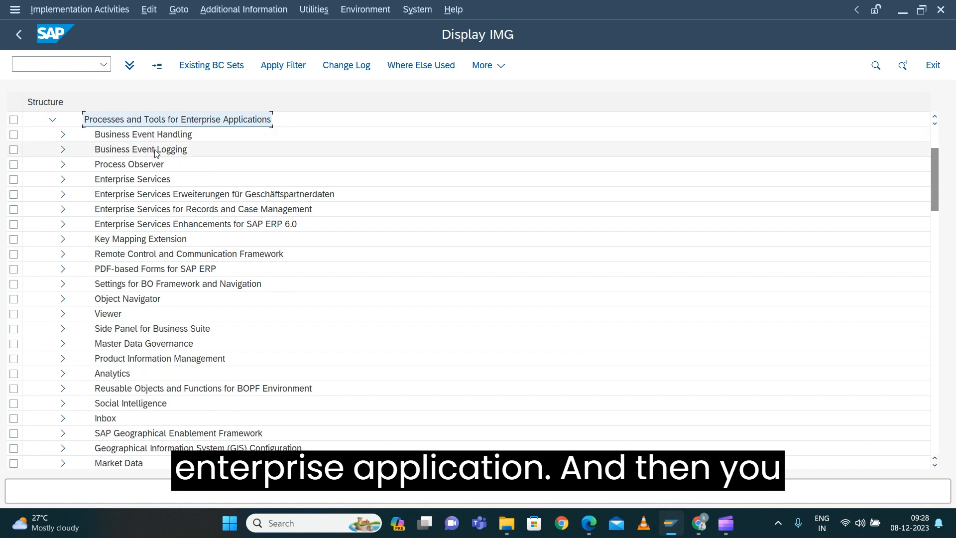
left_click(170, 390)
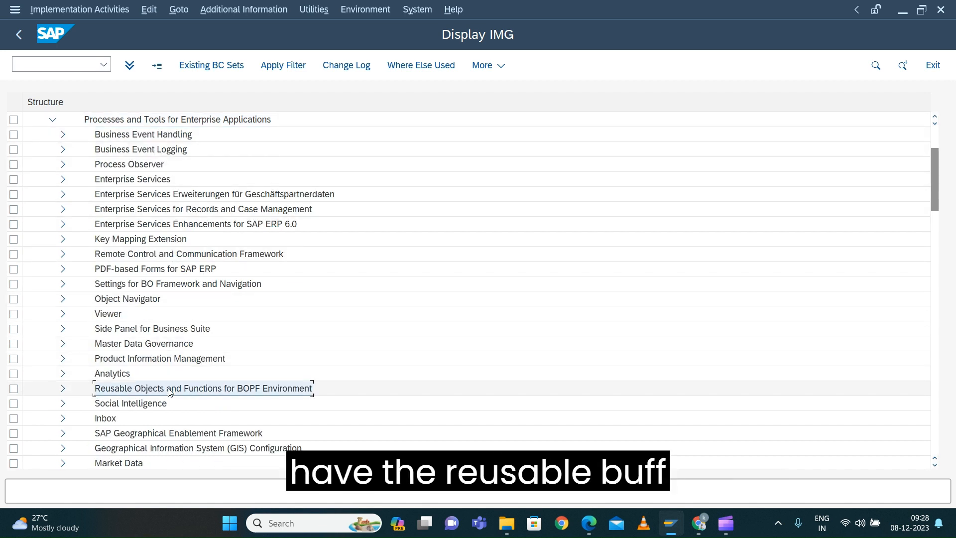
left_click(63, 389)
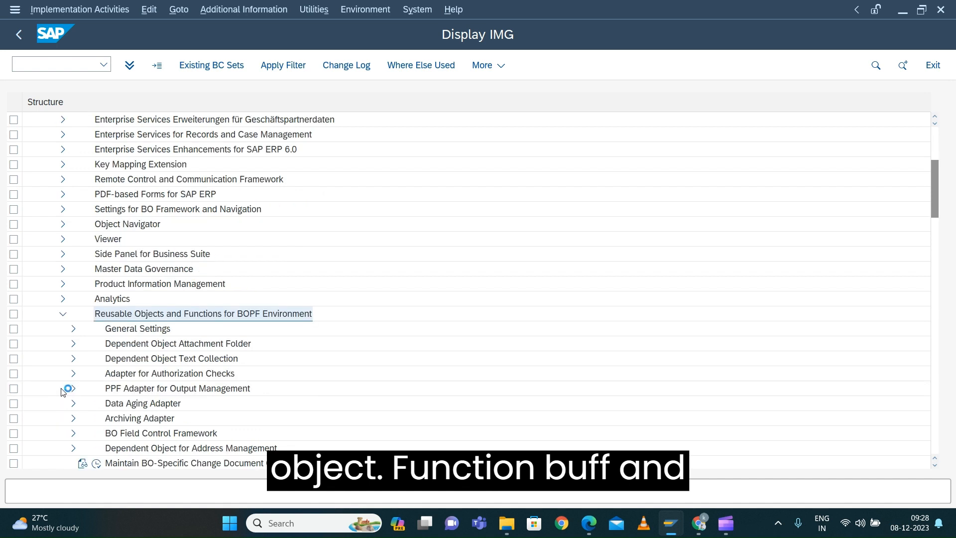
Step: Expand Dependent Object Text Collection and execute the Maintain Text Schema activity
left_click(156, 360)
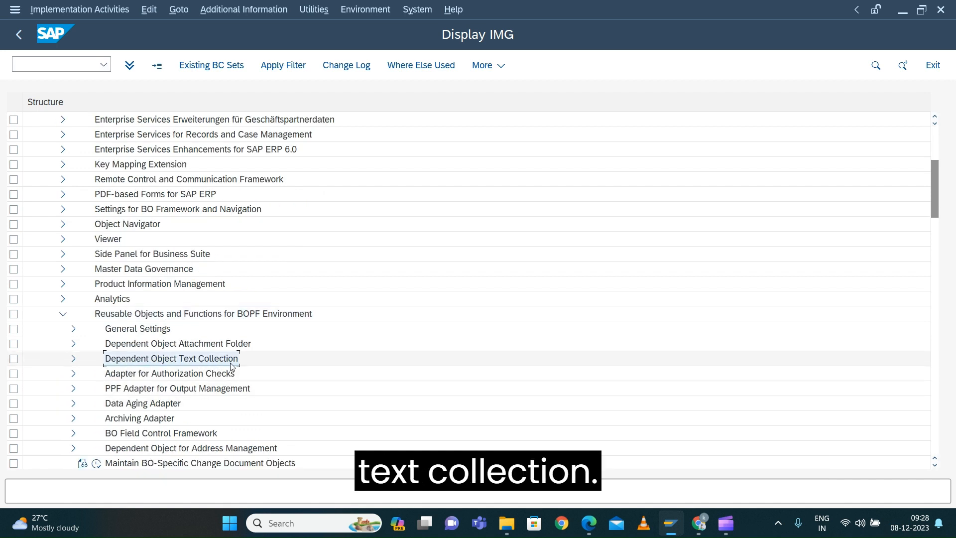
left_click(73, 359)
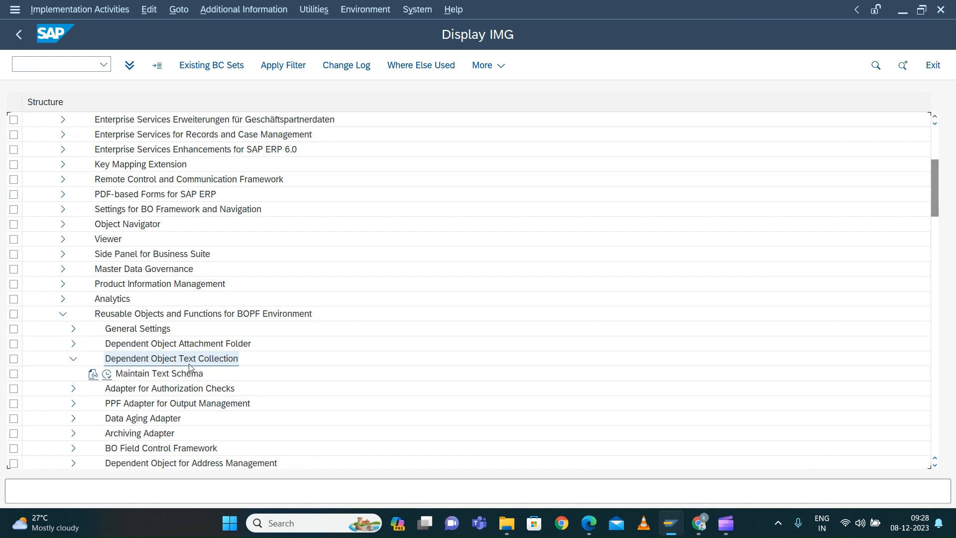
scroll(245, 374, "down", 2)
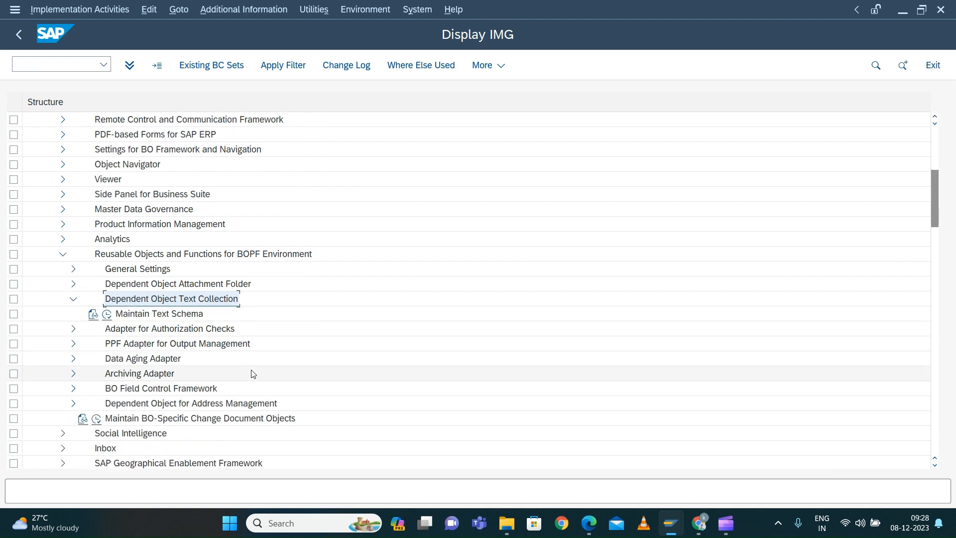
left_click(107, 316)
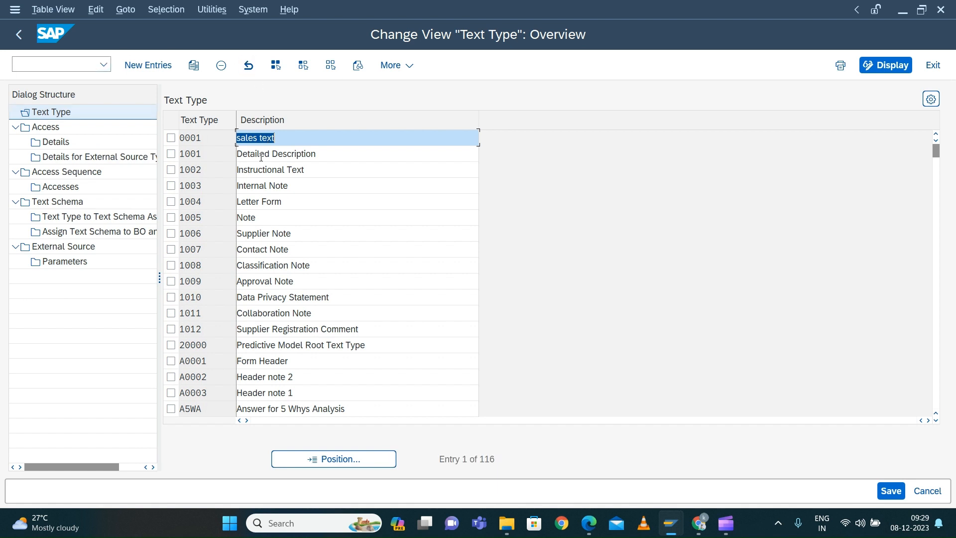
Step: Review the existing text types, including 1001 Detailed Description and 1005 Note, and locate the Access and Access Sequence nodes
left_click(174, 170)
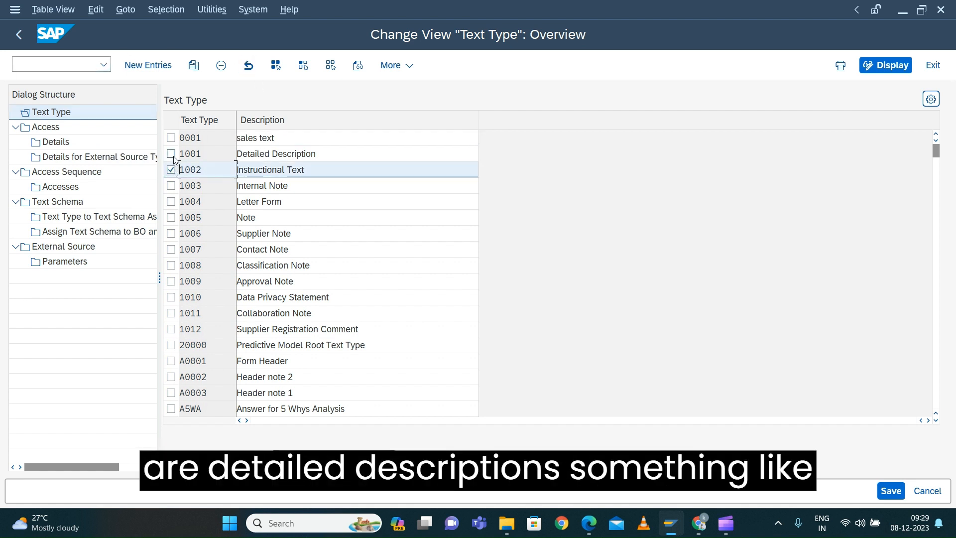
left_click(172, 155)
left_click(171, 170)
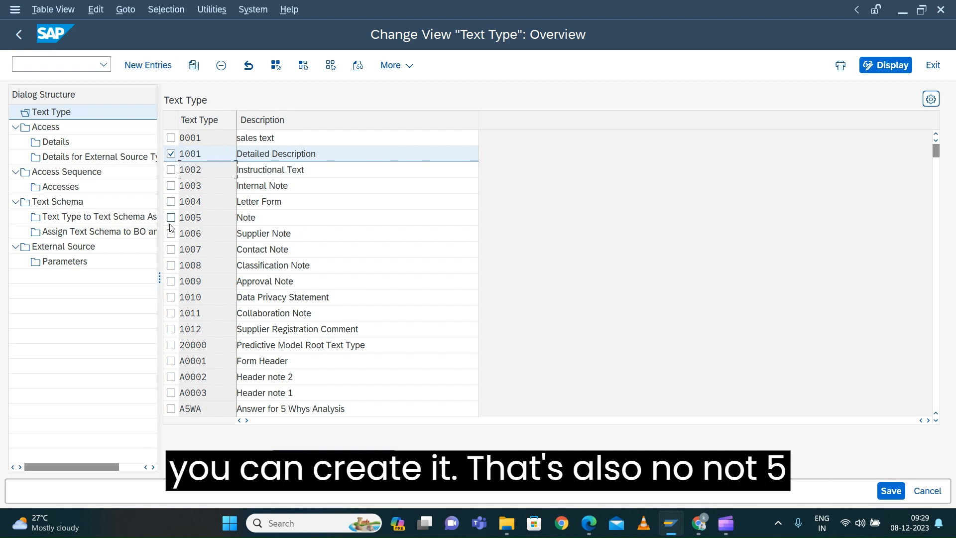
left_click(187, 220)
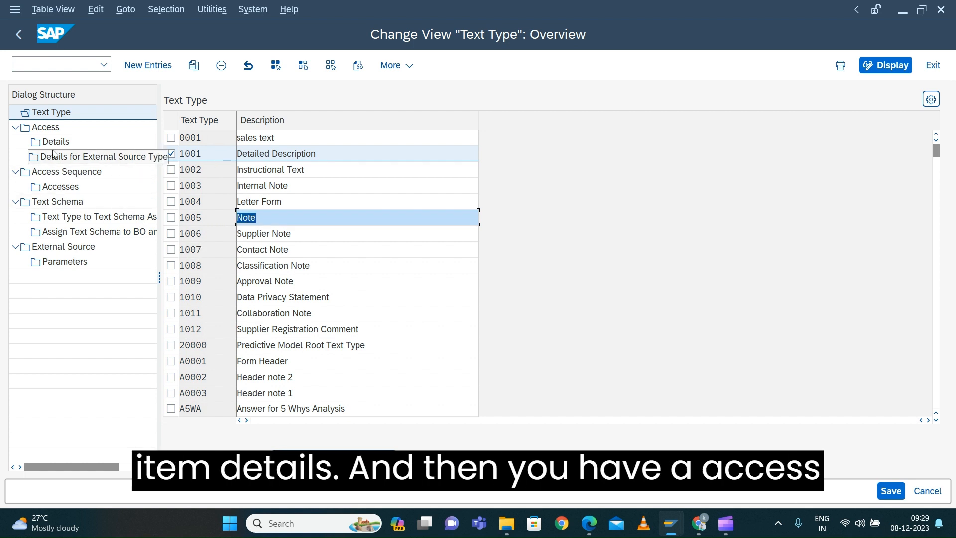
left_click(49, 173)
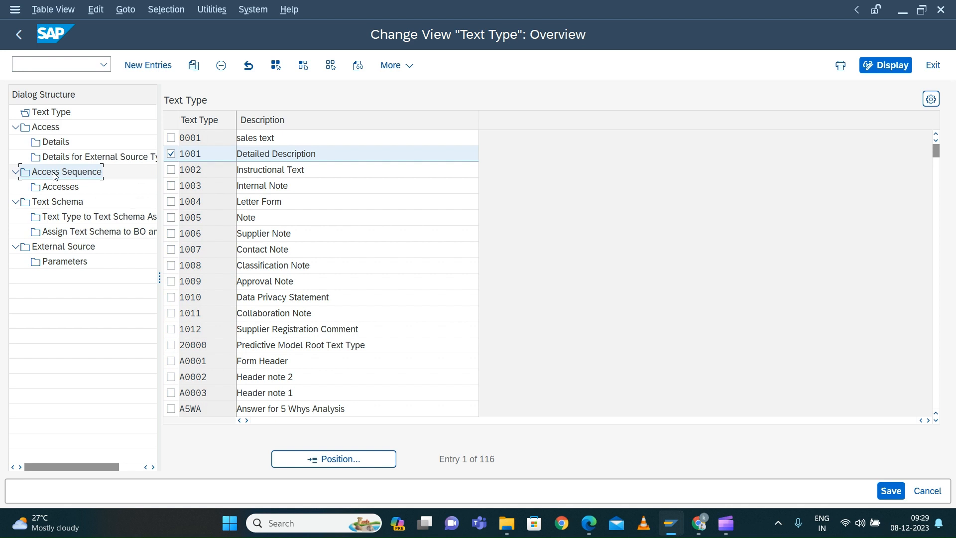
left_click(47, 130)
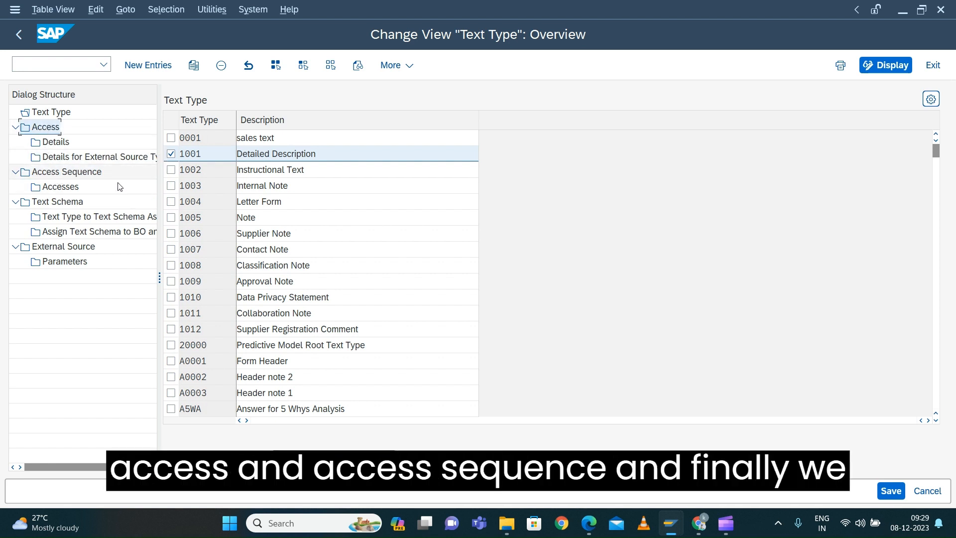
Step: Display the Text Schema overview and look through the IDs and descriptions of the existing schemas
left_click(61, 204)
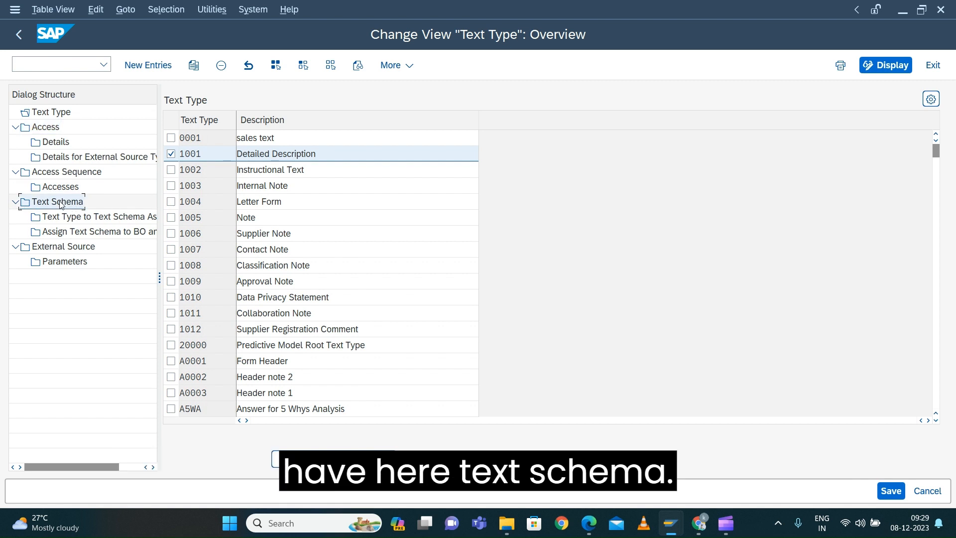
double_click(60, 205)
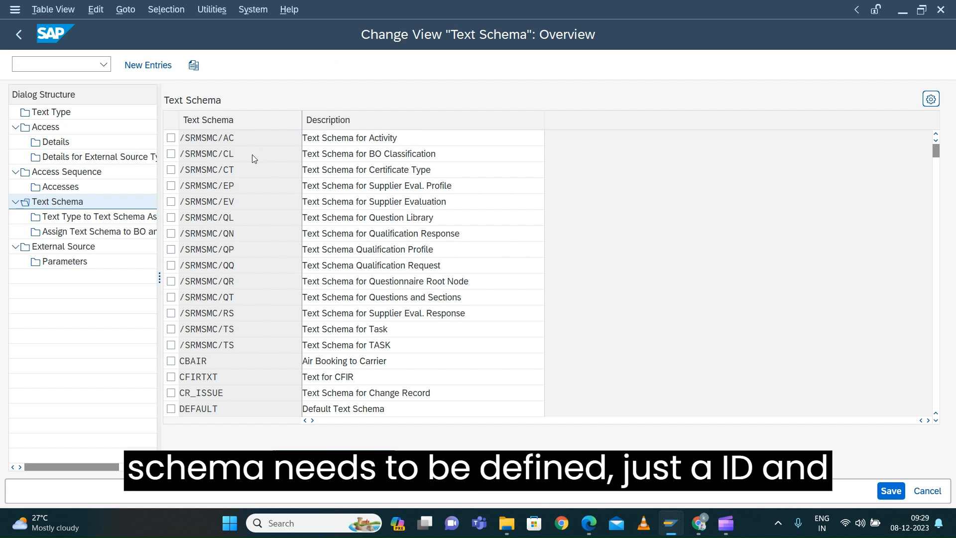
scroll(252, 154, "down", 4)
scroll(247, 158, "down", 1)
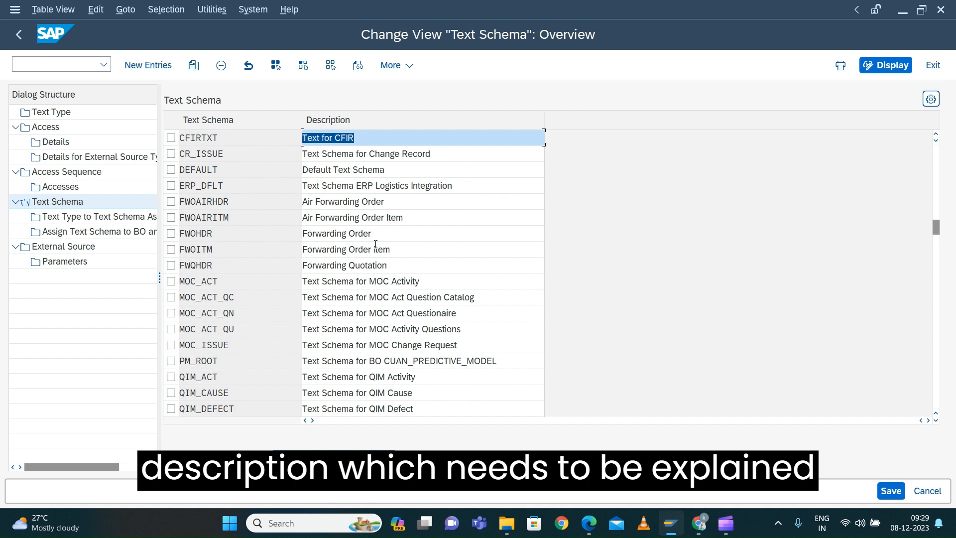
left_click(52, 207)
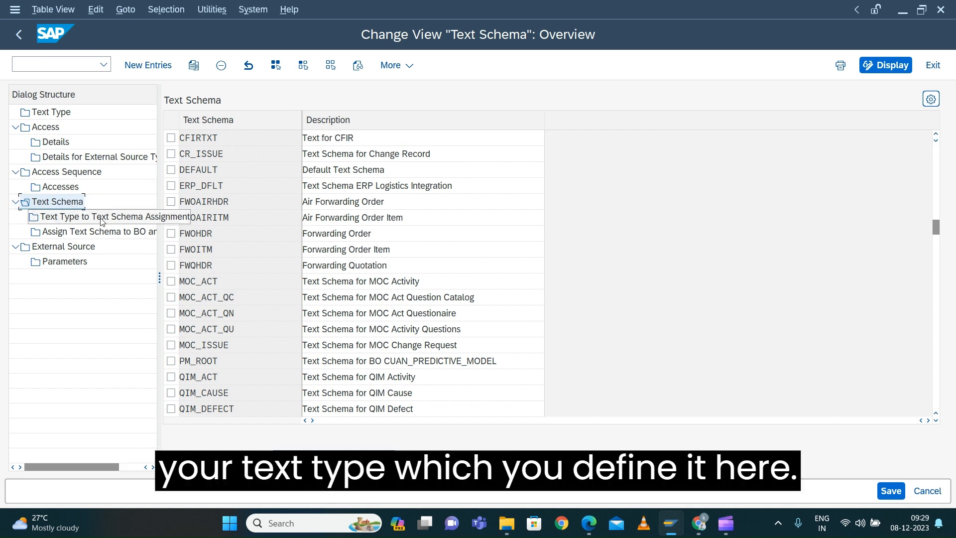
Step: Select the text schema TORITM and examine its text type assignment
double_click(75, 218)
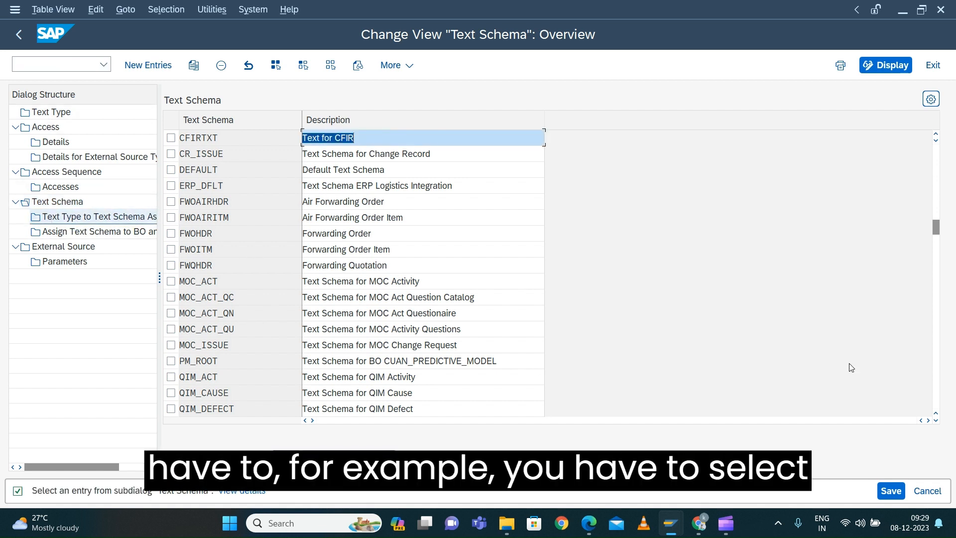
left_click(936, 376)
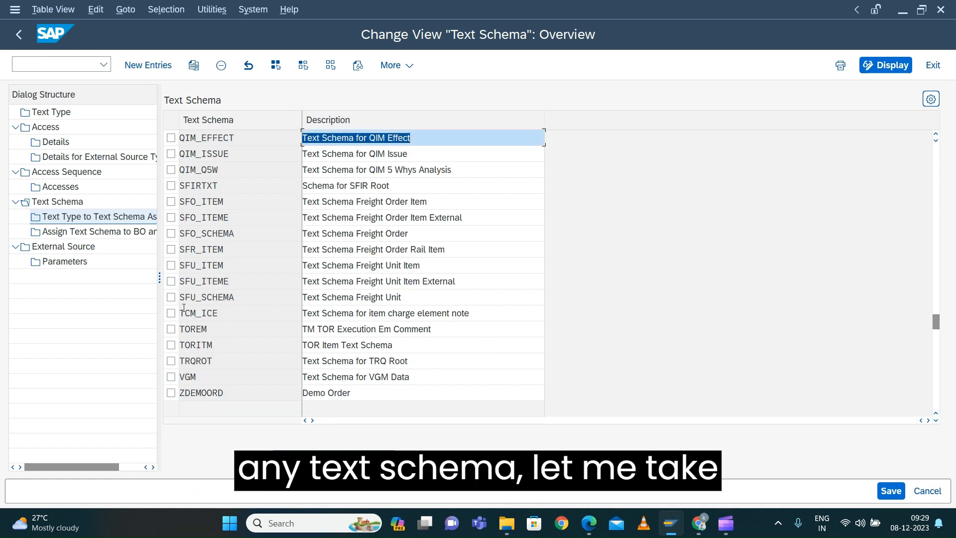
left_click(171, 345)
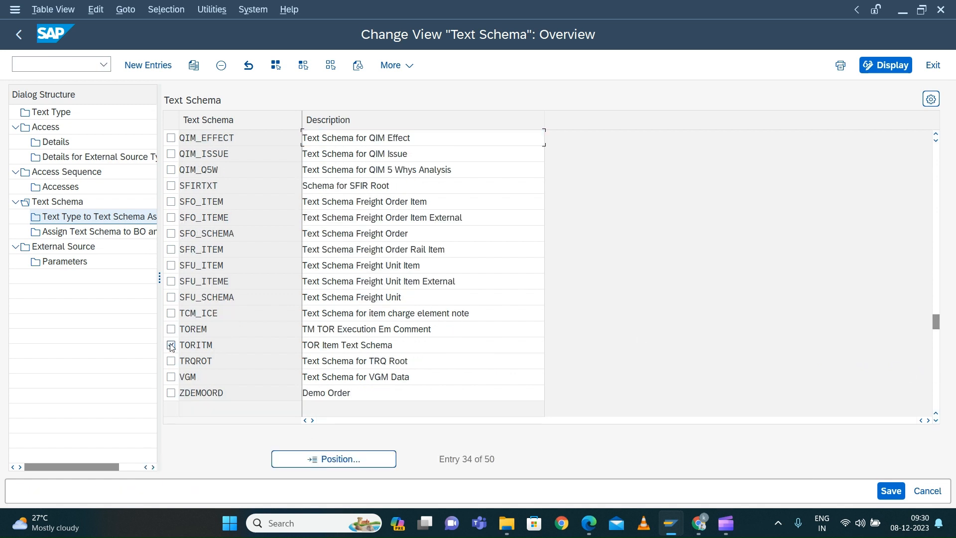
double_click(69, 217)
double_click(203, 178)
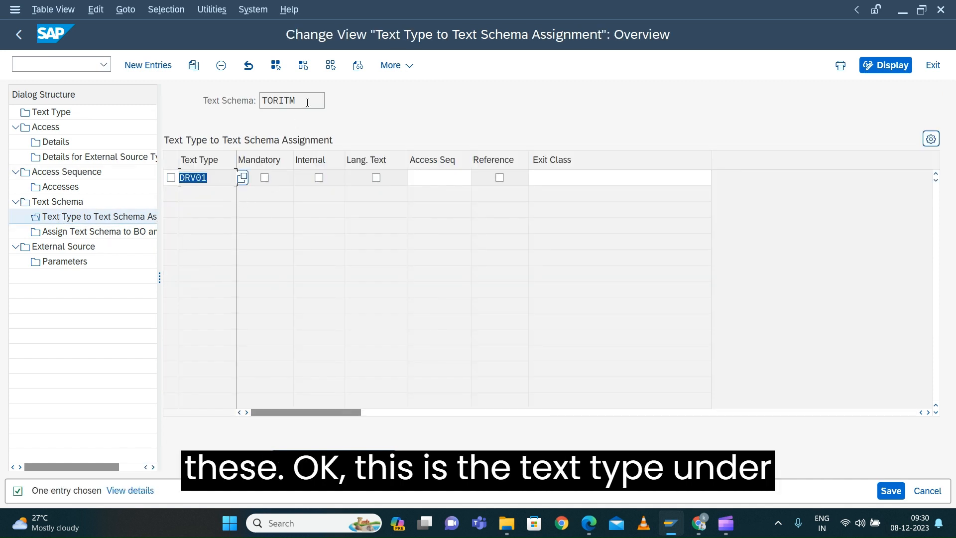
double_click(267, 101)
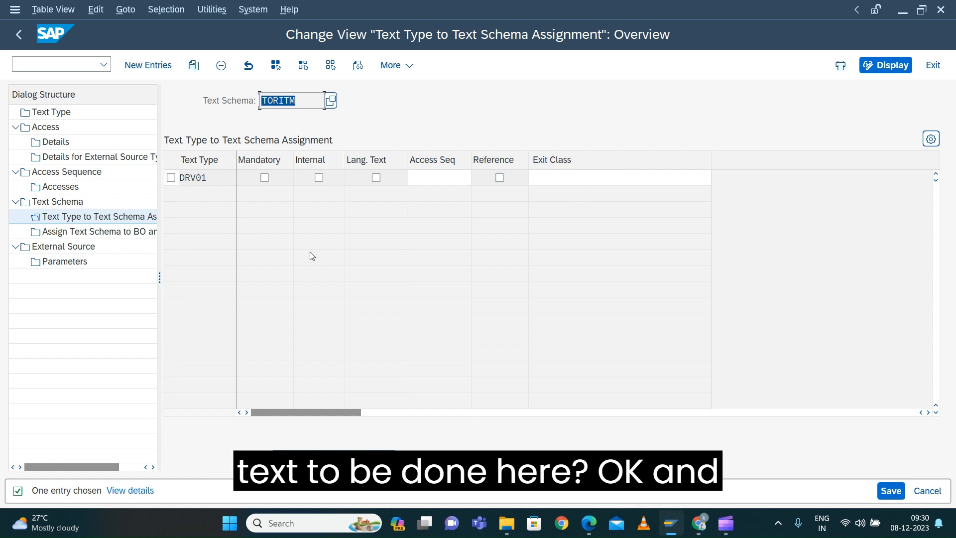
Step: Check the schema's assignment to BO and node, and return to the text types to look at 1005 Note
left_click(89, 235)
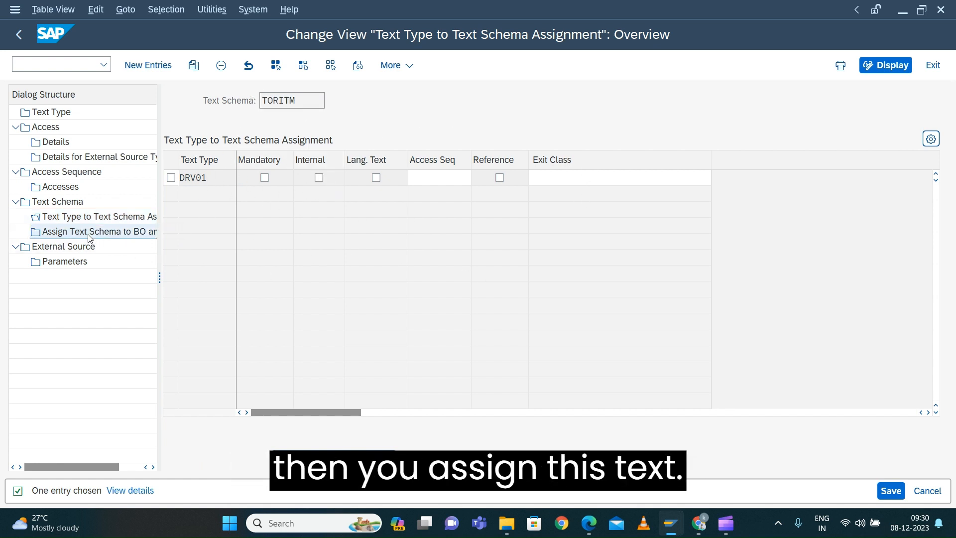
double_click(89, 238)
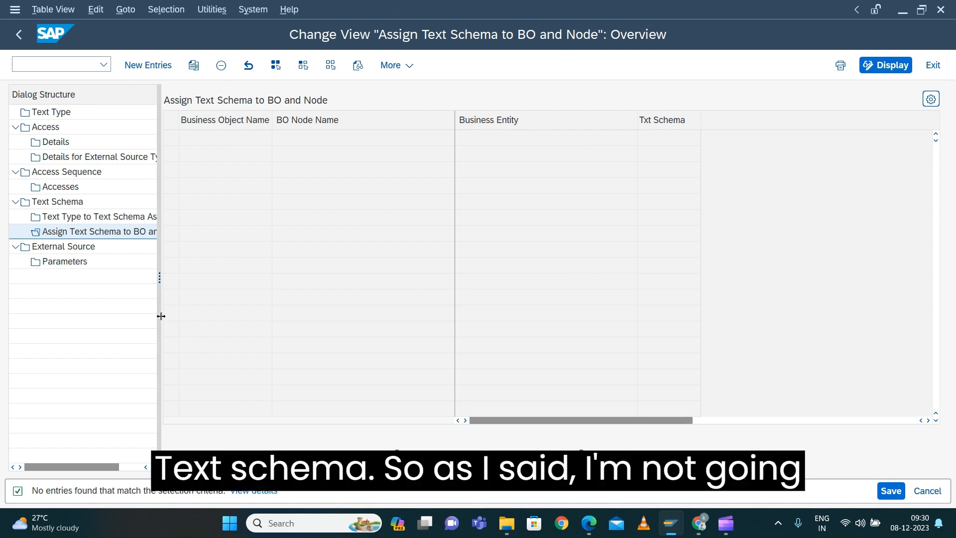
left_click(51, 112)
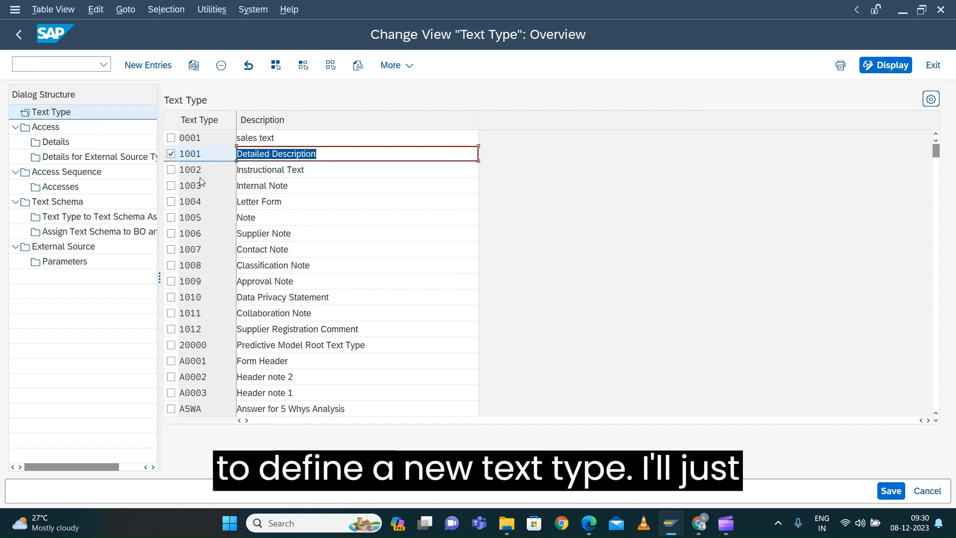
double_click(179, 217)
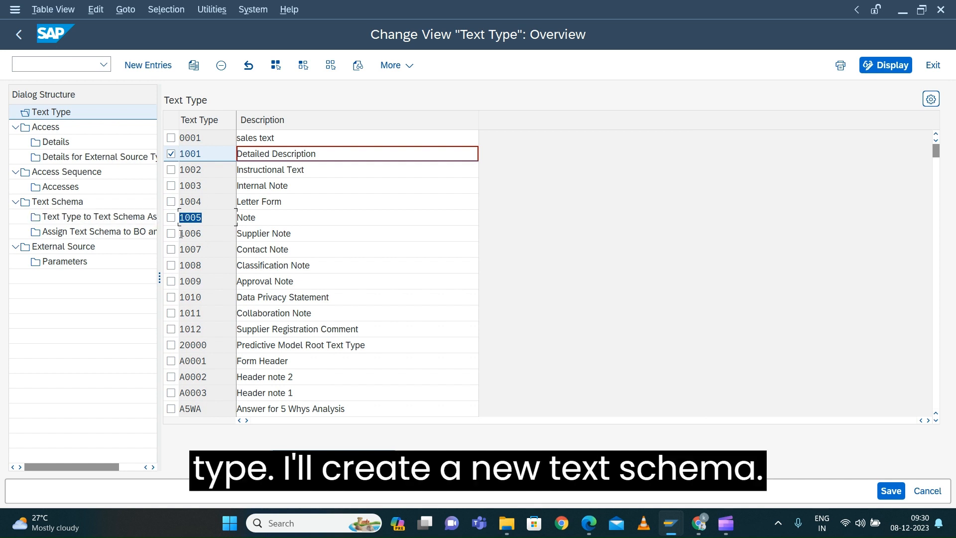
Step: Create a new text schema entry ZRETORD with the description Retail Order Schema
double_click(59, 202)
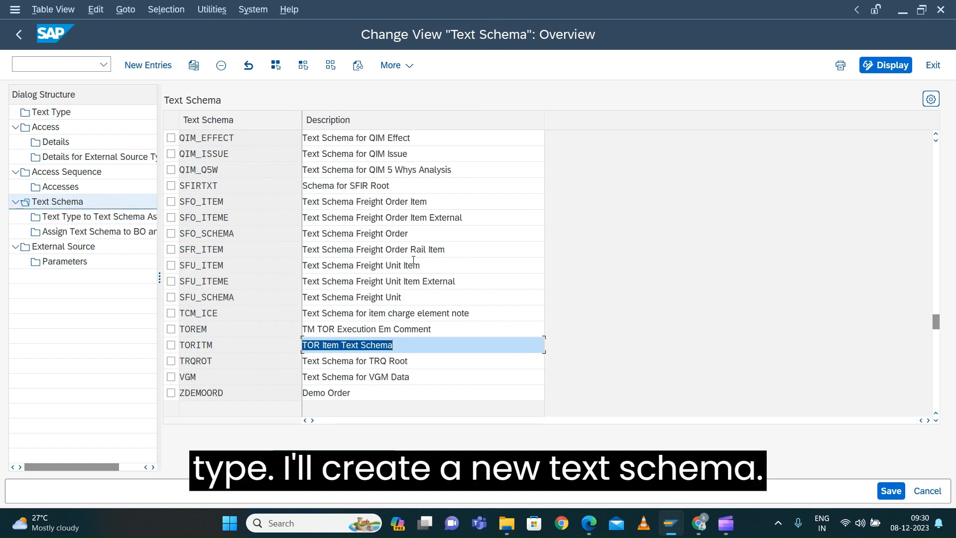
left_click(148, 65)
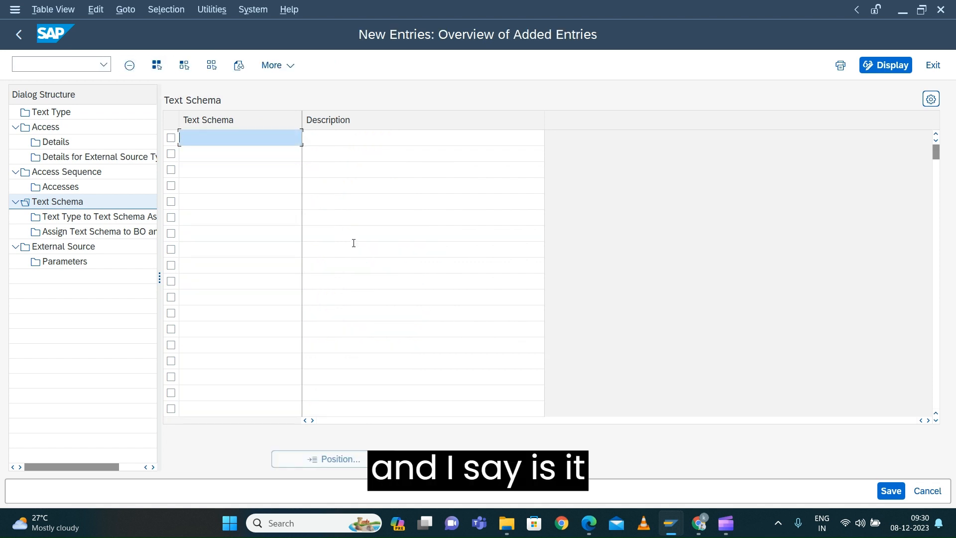
type("zret")
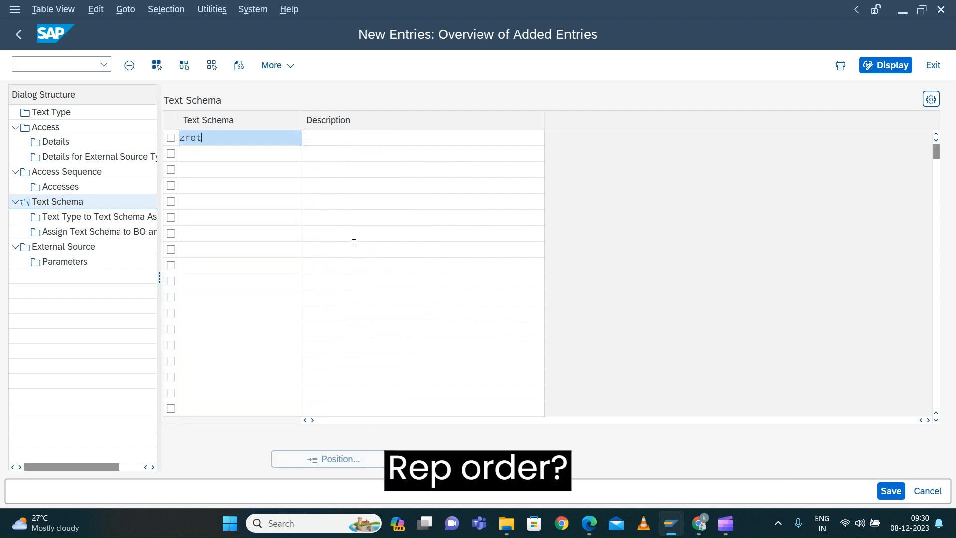
type("ord")
key("Tab")
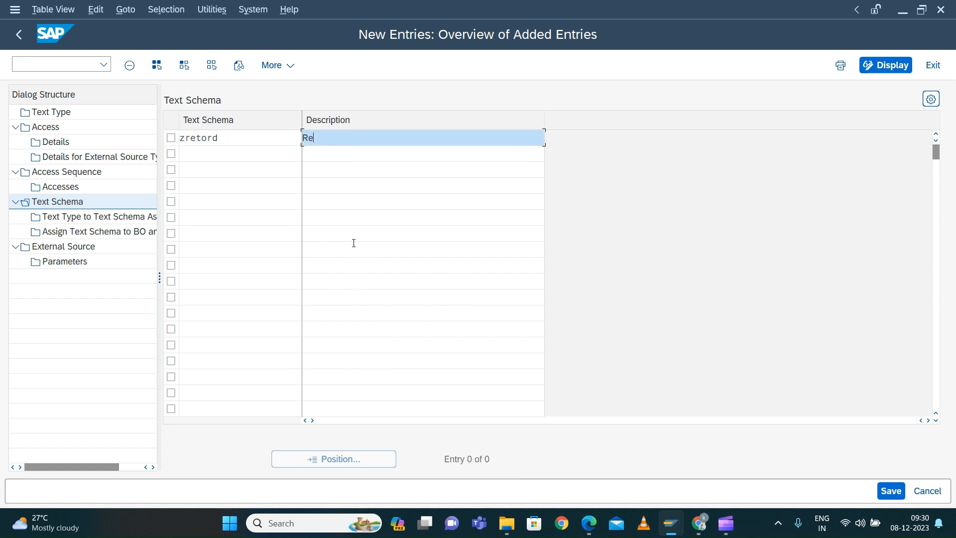
type("Retail Orde")
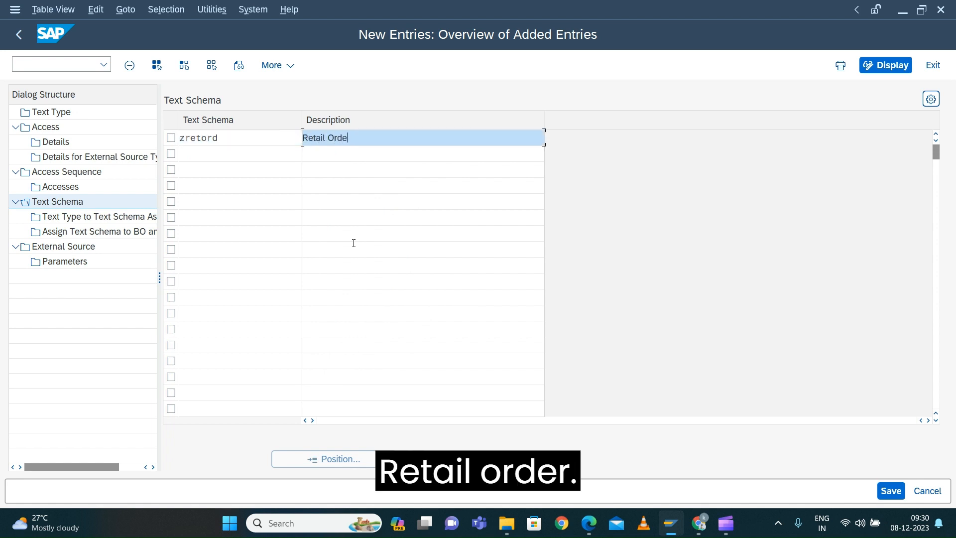
type("r Sc")
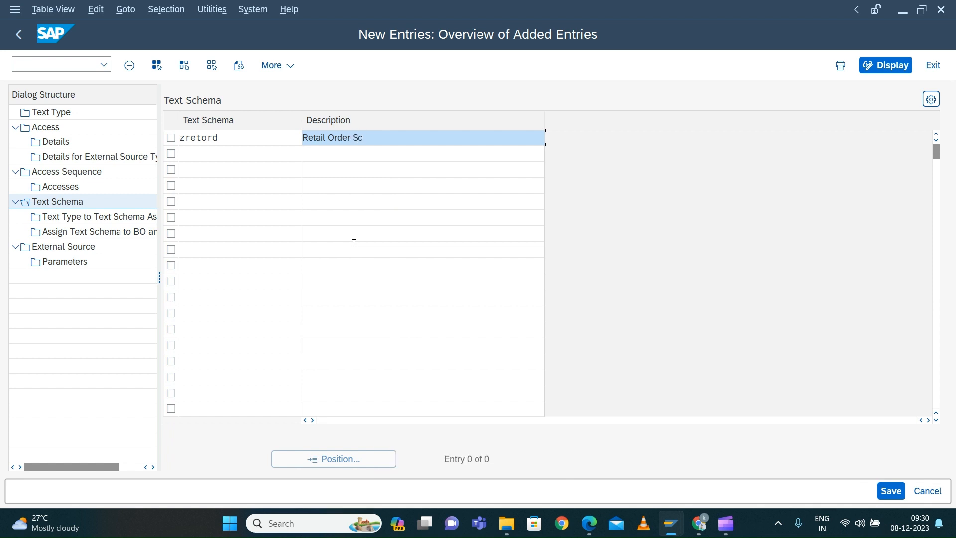
type("hema")
key("Return")
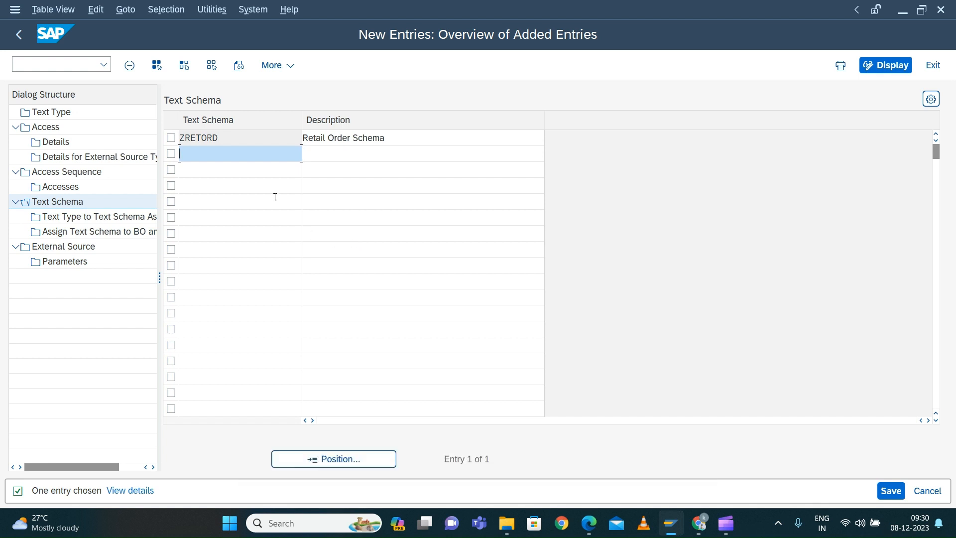
Step: Save the new text schema under customizing request S4HK903252
left_click(891, 492)
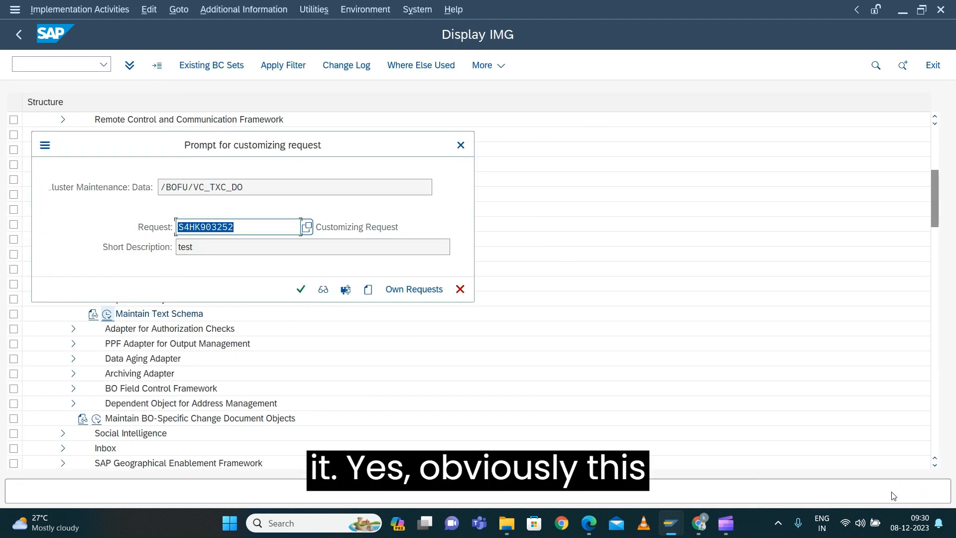
left_click(300, 290)
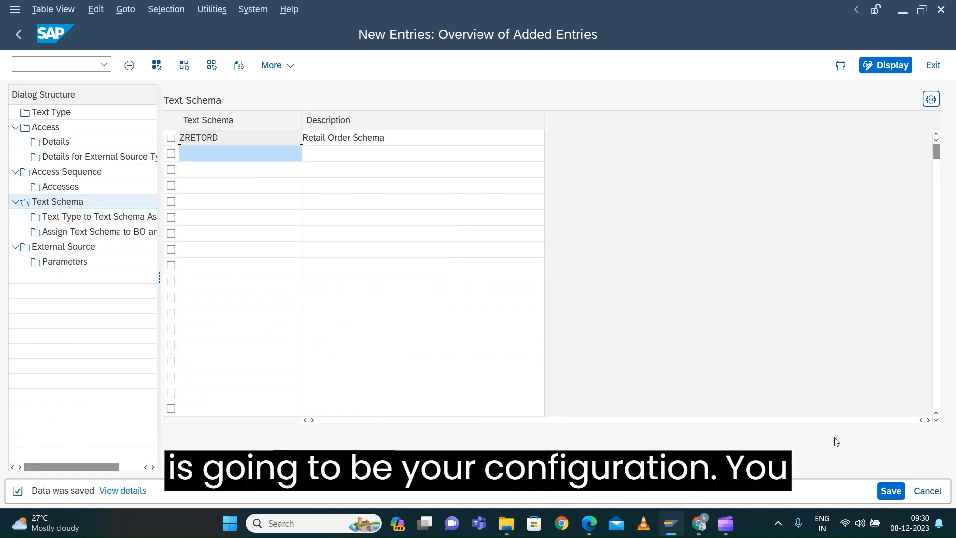
left_click(884, 496)
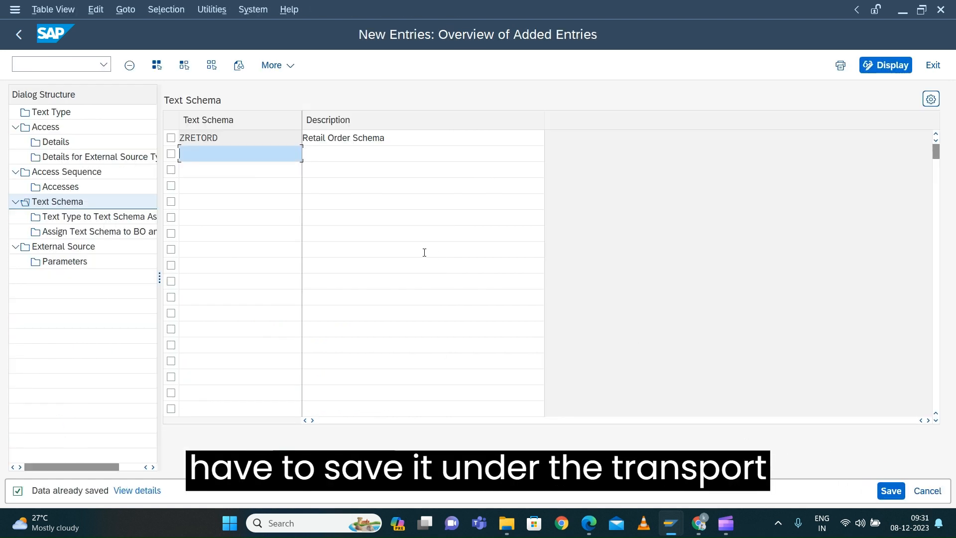
Step: Check the ID of the new schema and look up the Note entry 1005 among the text types
left_click_drag(239, 140, 152, 143)
left_click_drag(227, 140, 169, 140)
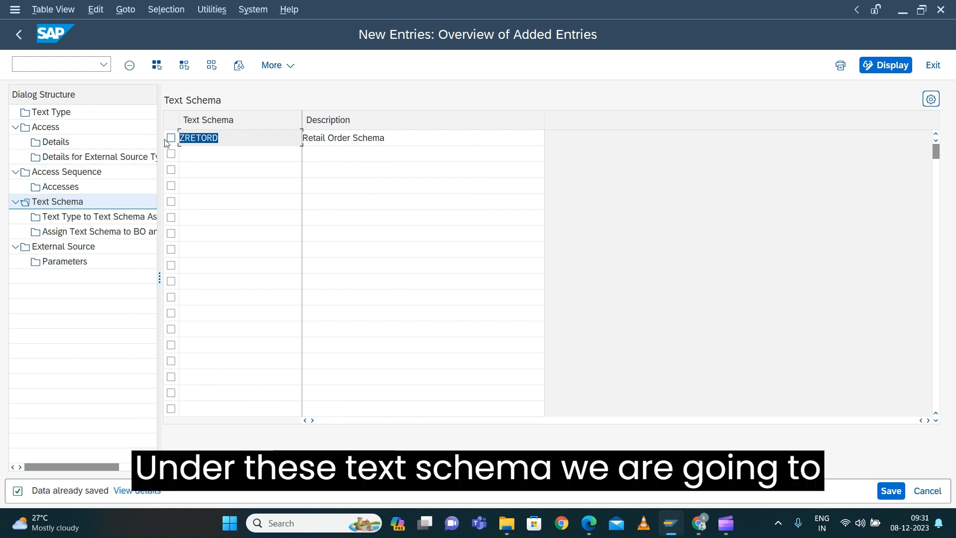
double_click(45, 112)
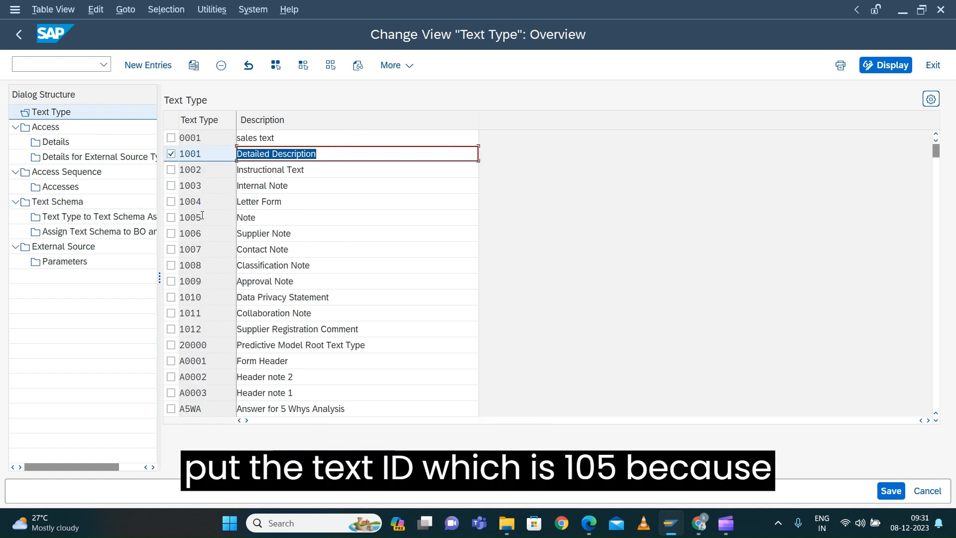
double_click(192, 217)
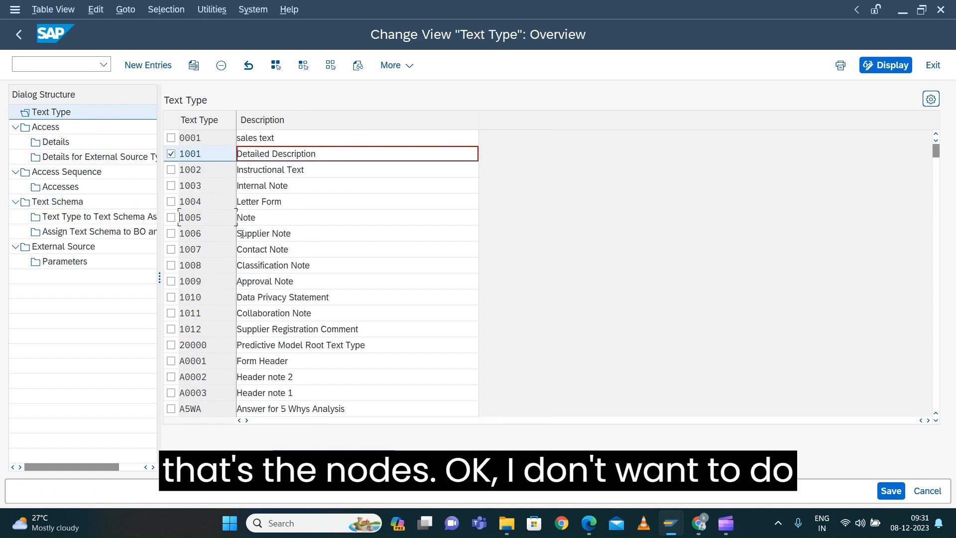
Step: Return to the text schemas, select ZRETORD and open its text type assignment
left_click(59, 205)
double_click(59, 208)
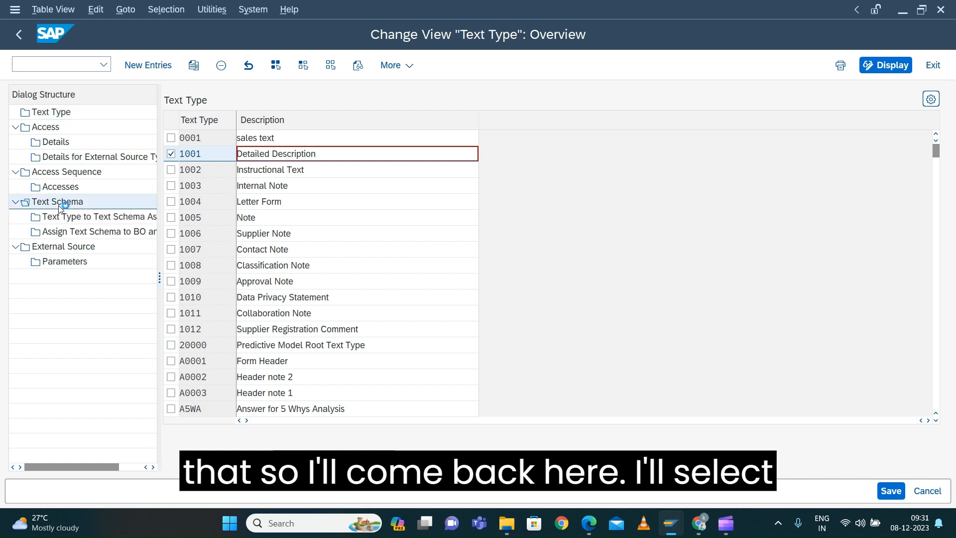
left_click(180, 142)
left_click(171, 137)
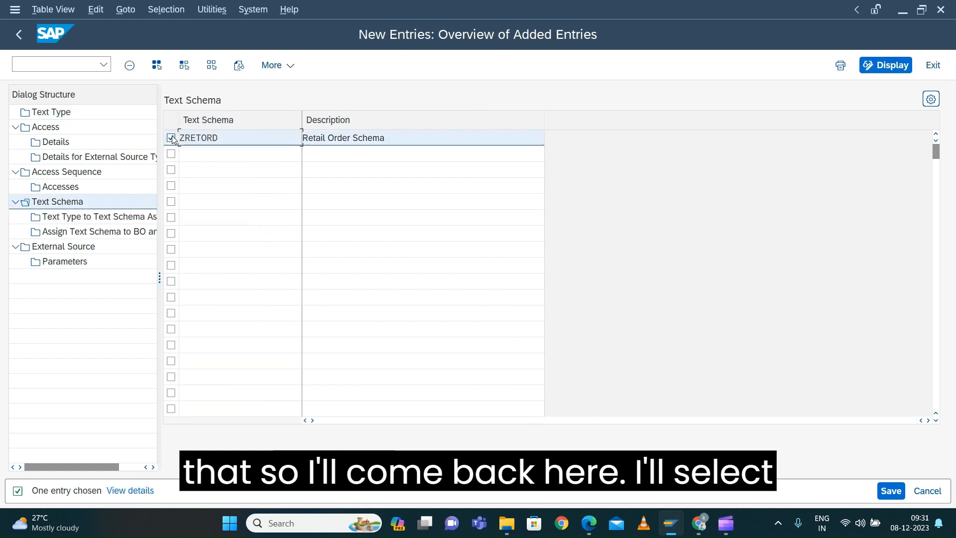
double_click(80, 218)
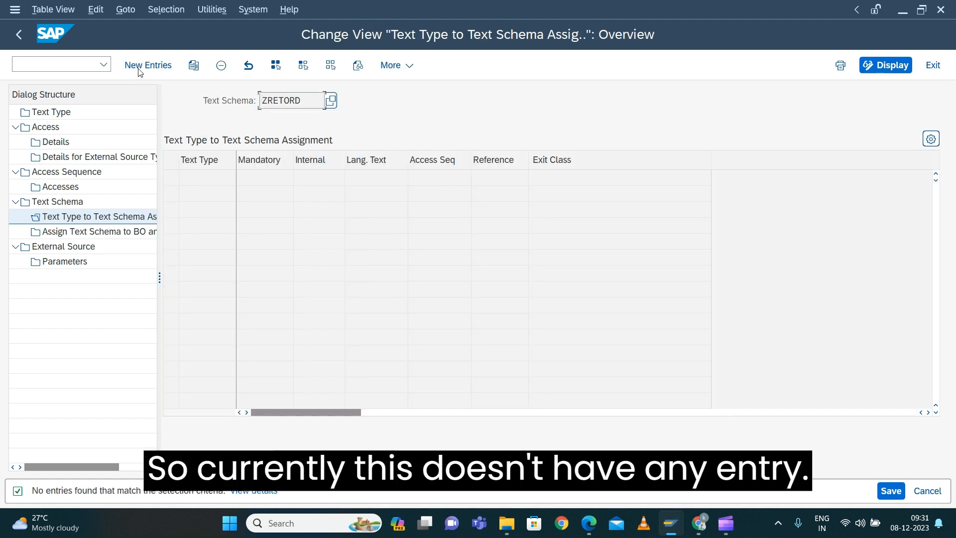
Step: Assign text type 1005 to schema ZRETORD with the Internal and Lang. Text options enabled, and save the assignment
left_click(139, 70)
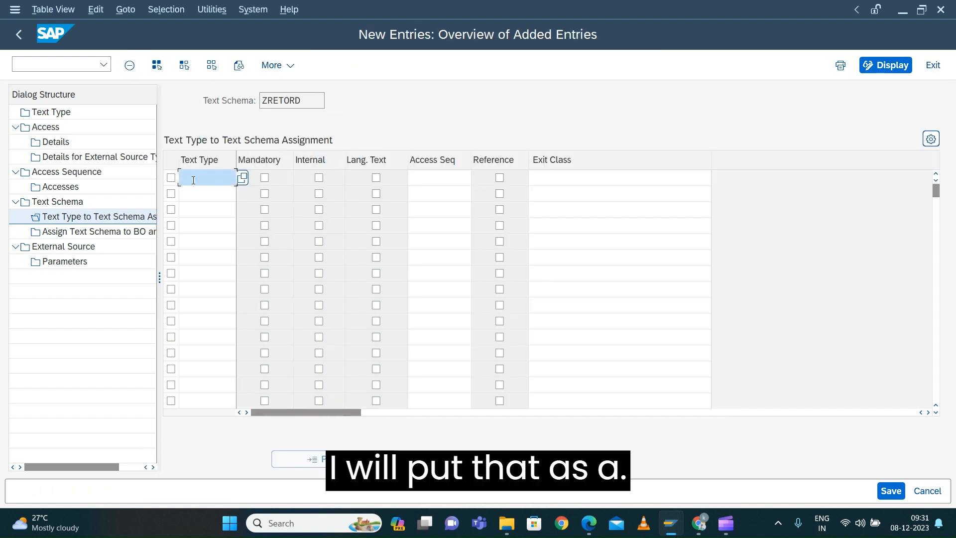
type("1005")
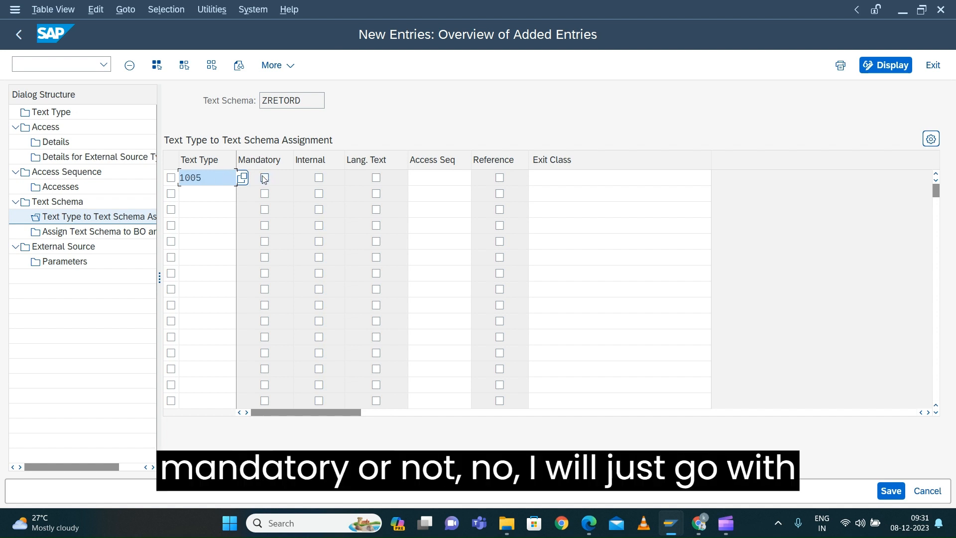
left_click(375, 178)
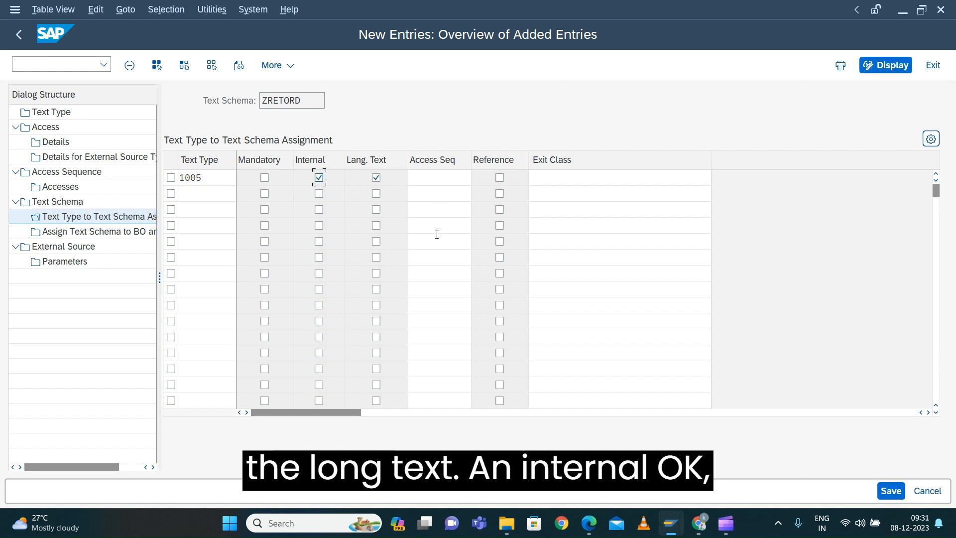
key("Return")
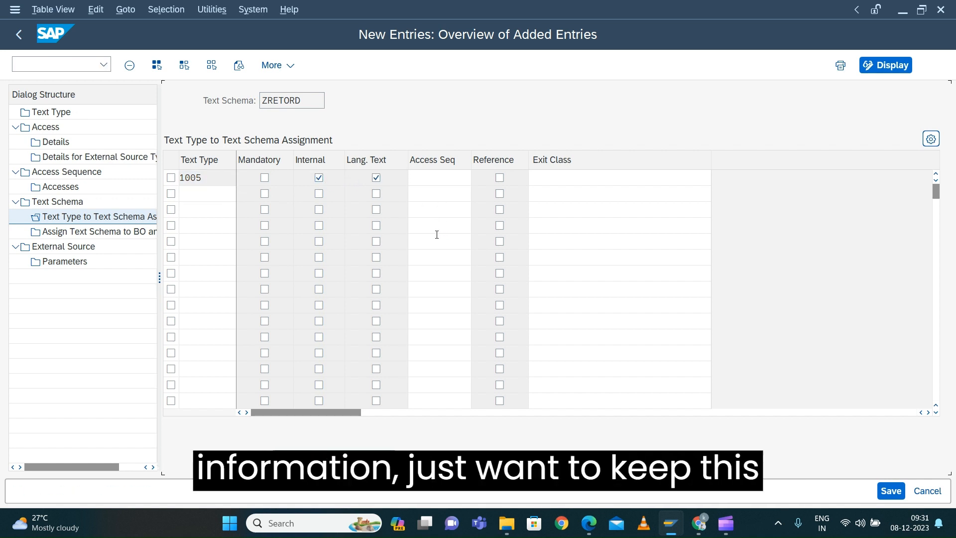
left_click(548, 177)
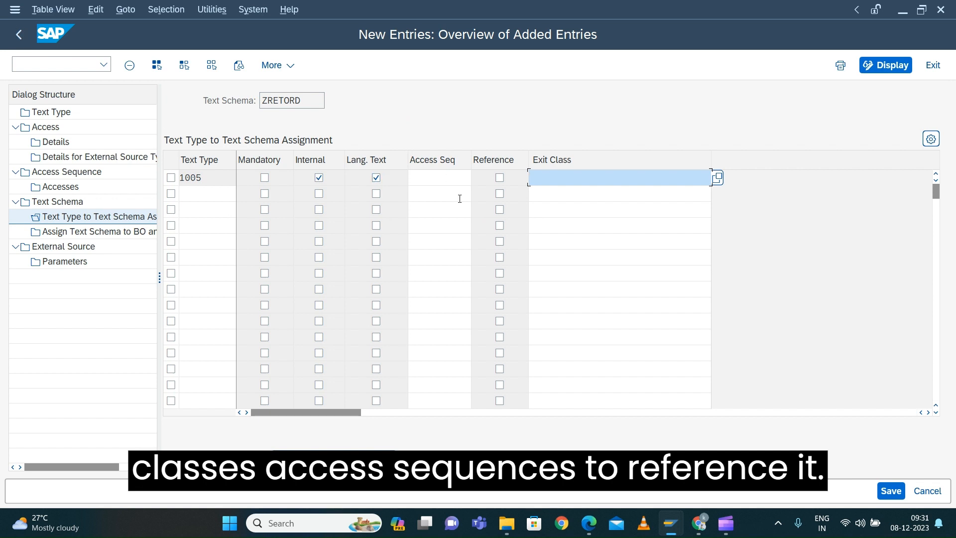
left_click(892, 491)
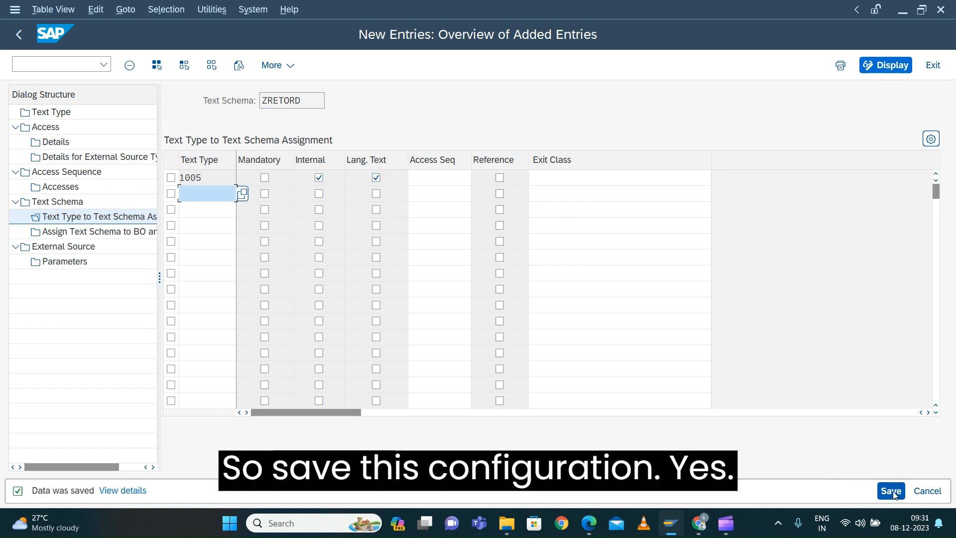
left_click(891, 491)
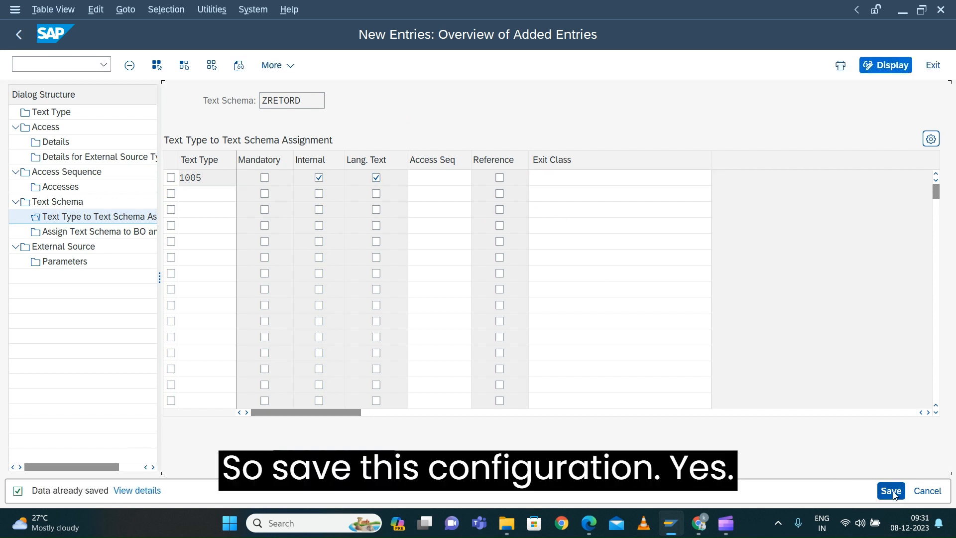
Step: Review the schema name together with the text type assigned to it
left_click_drag(305, 102, 190, 101)
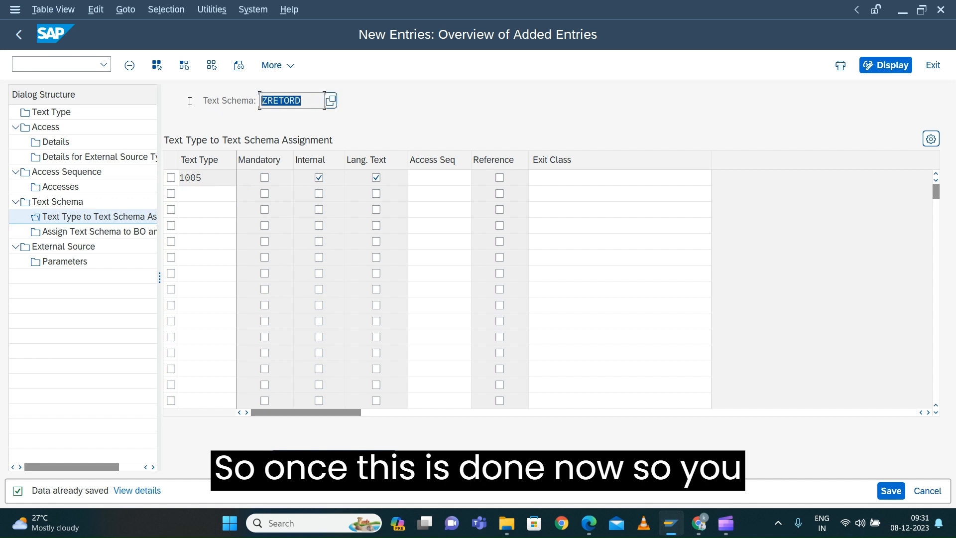
left_click(217, 173)
left_click_drag(300, 103, 264, 101)
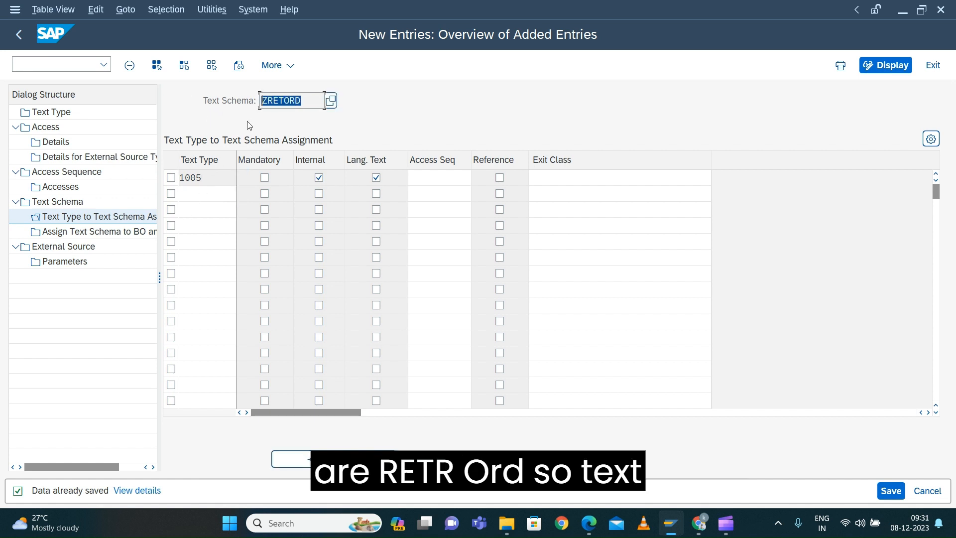
key("Tab")
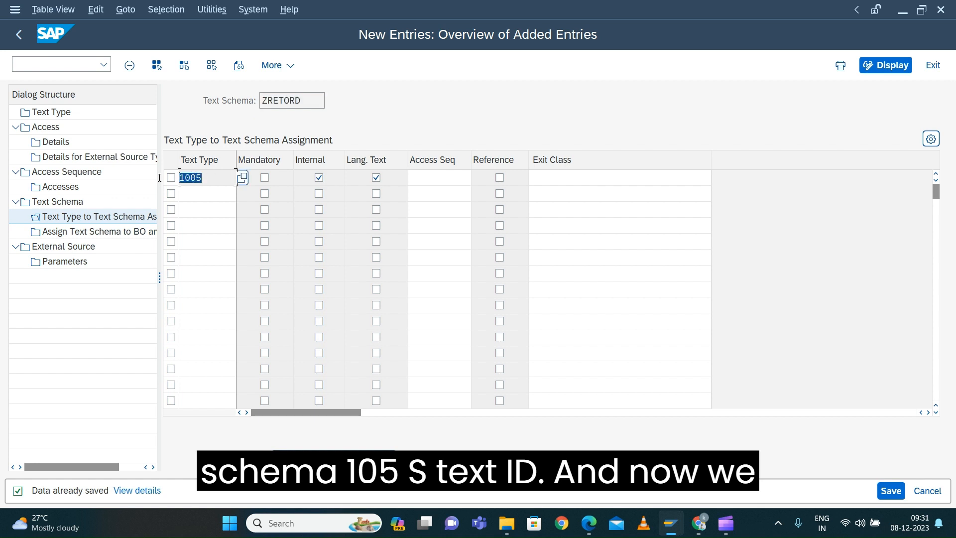
Step: Open the assignment of text schemas to BO and node and start a new entry at the business object name
left_click(78, 235)
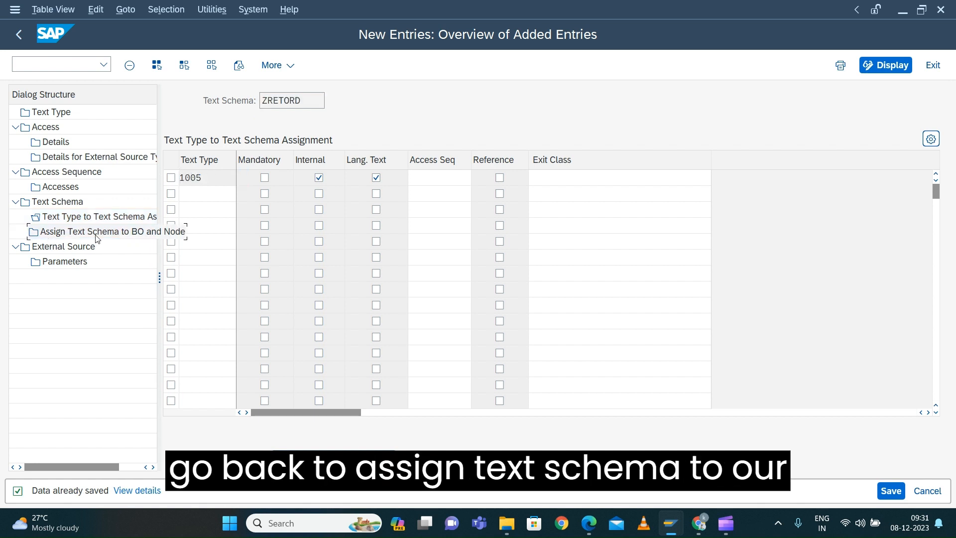
double_click(128, 234)
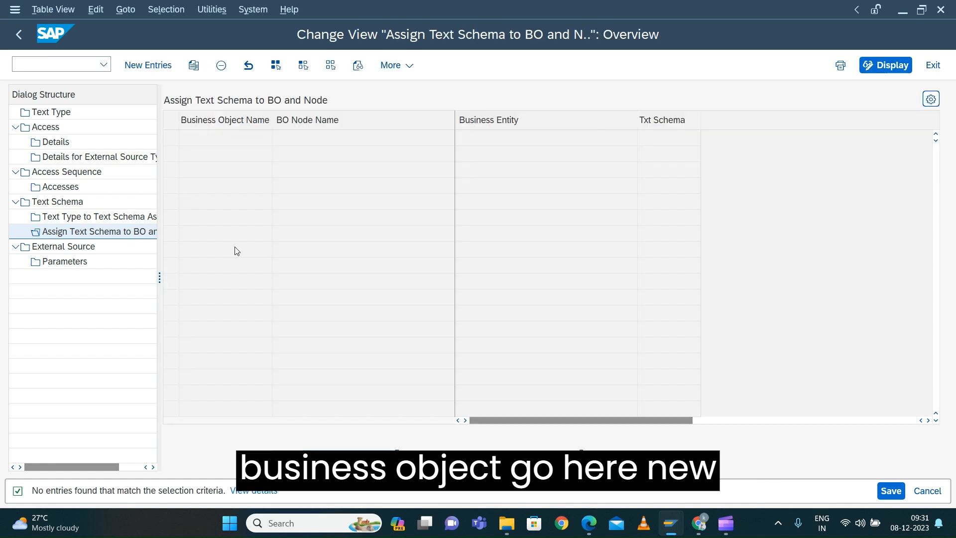
left_click(148, 67)
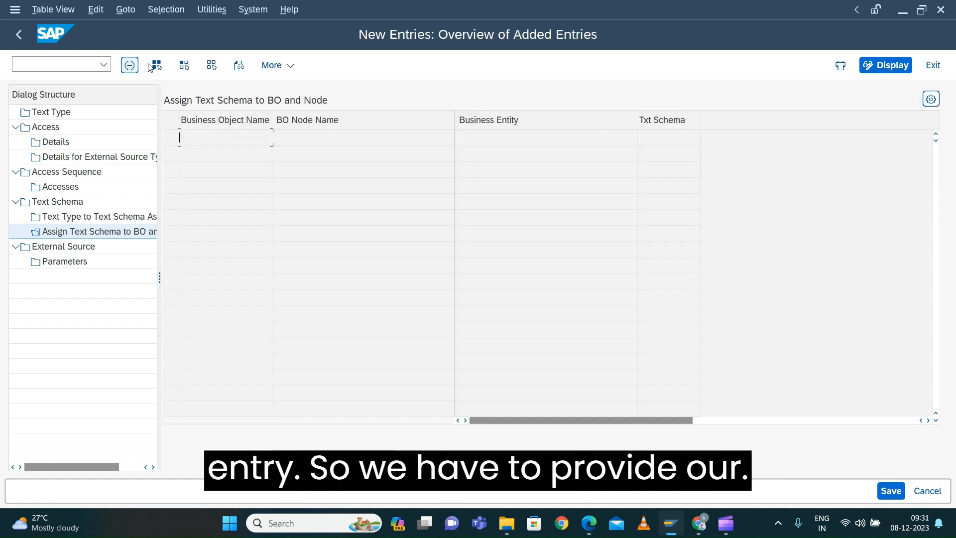
left_click(222, 149)
left_click(235, 136)
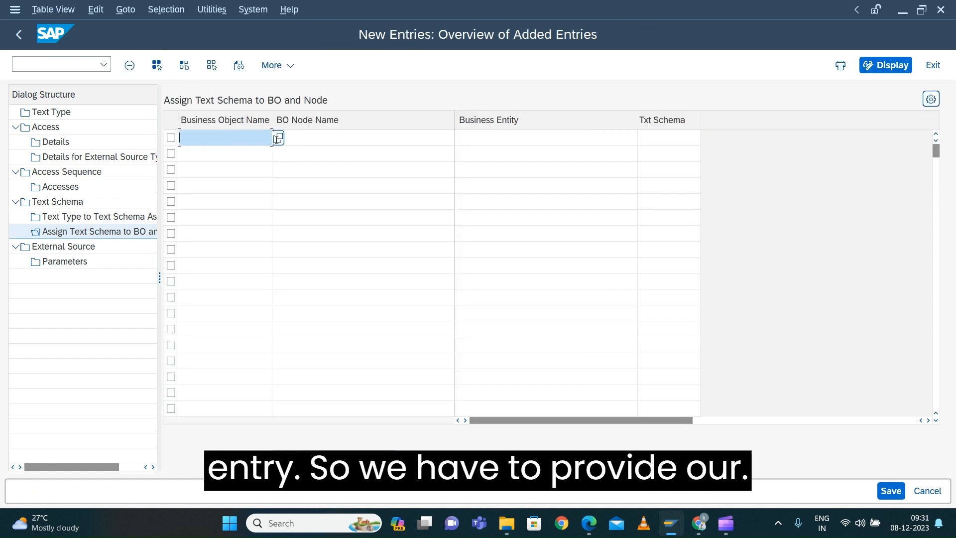
Step: Search the business objects for zret* and choose ZRET_ORDER for the new assignment
left_click(280, 138)
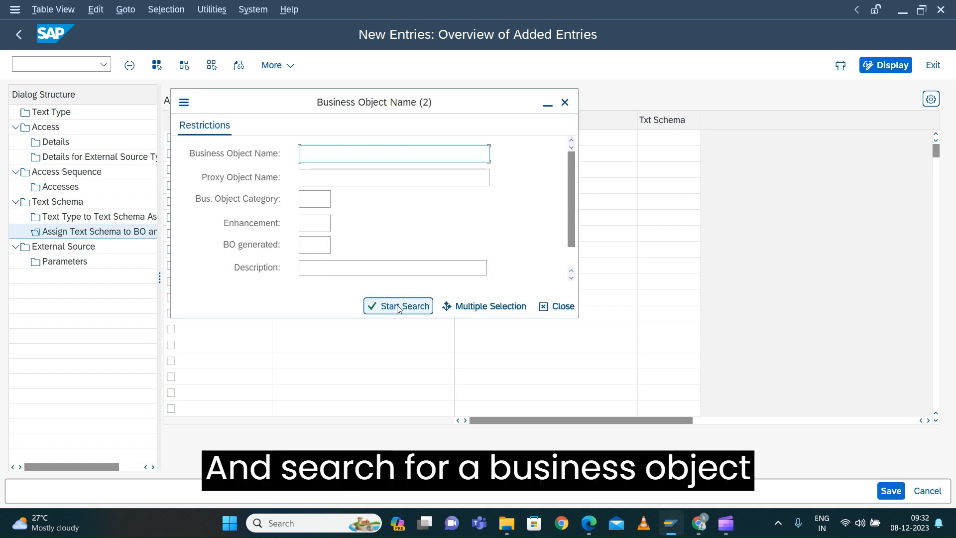
type("Z")
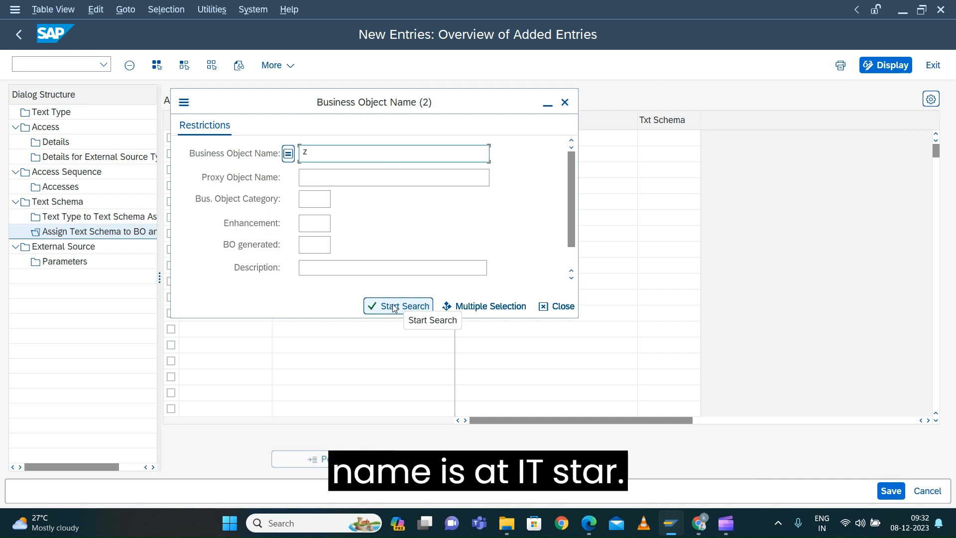
type("ret*")
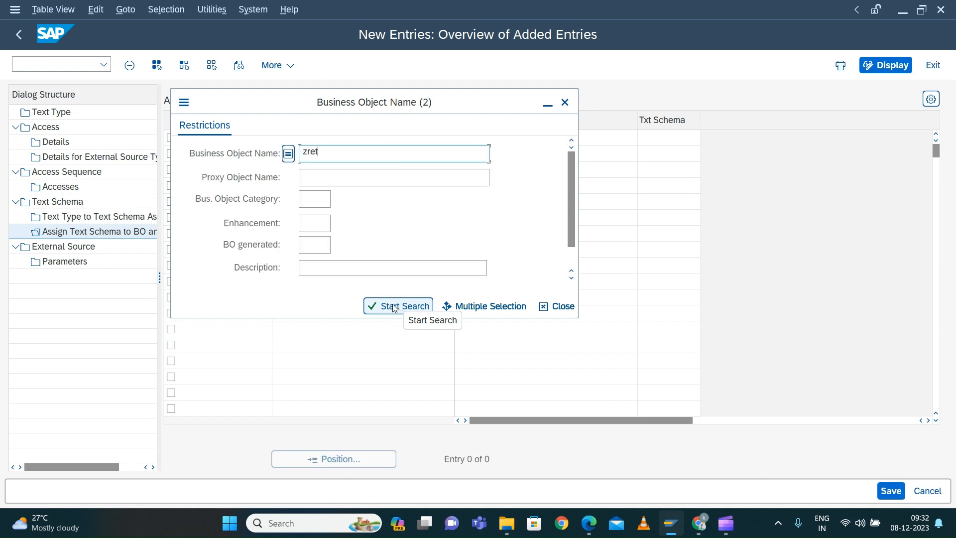
left_click(393, 306)
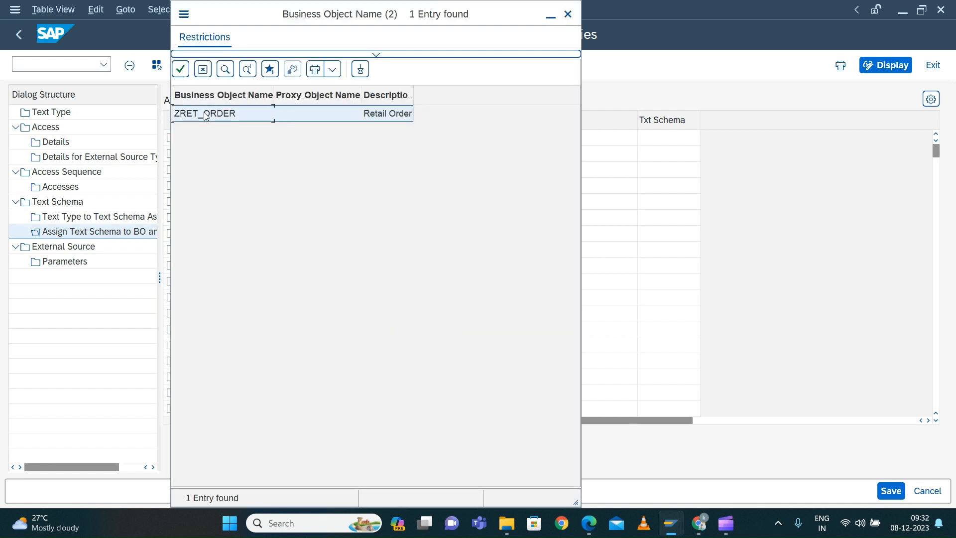
double_click(206, 116)
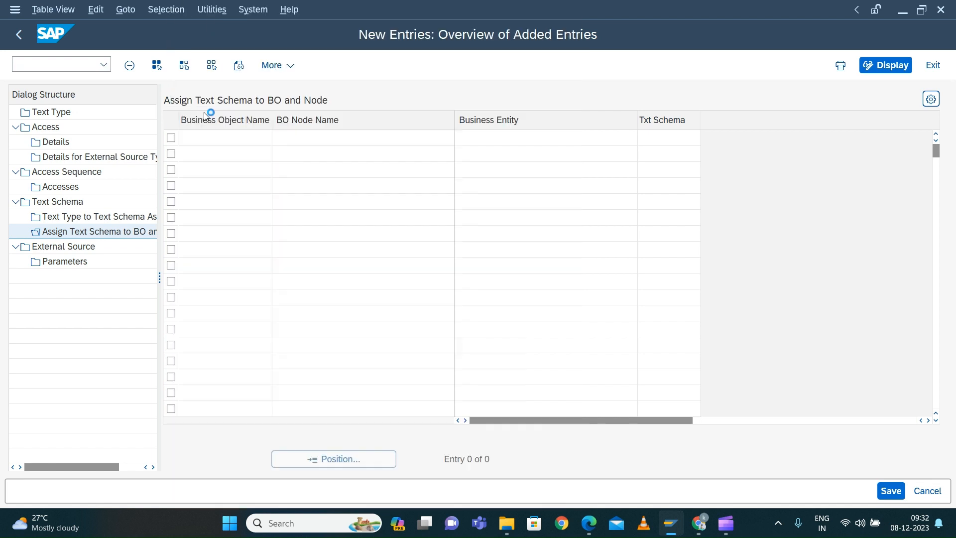
Step: Choose ITEM_DETAILS as the BO node for the ZRET_ORDER assignment
left_click(306, 136)
left_click(463, 140)
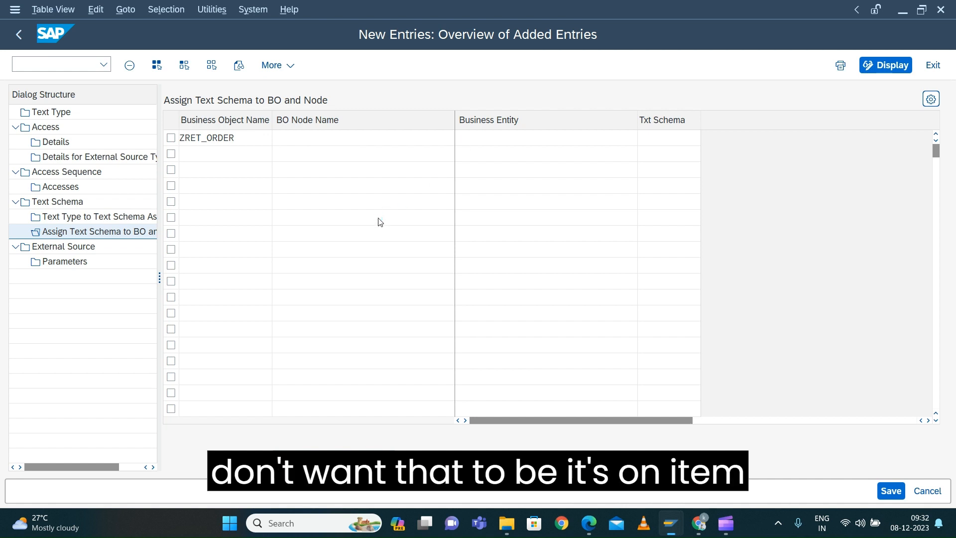
double_click(208, 220)
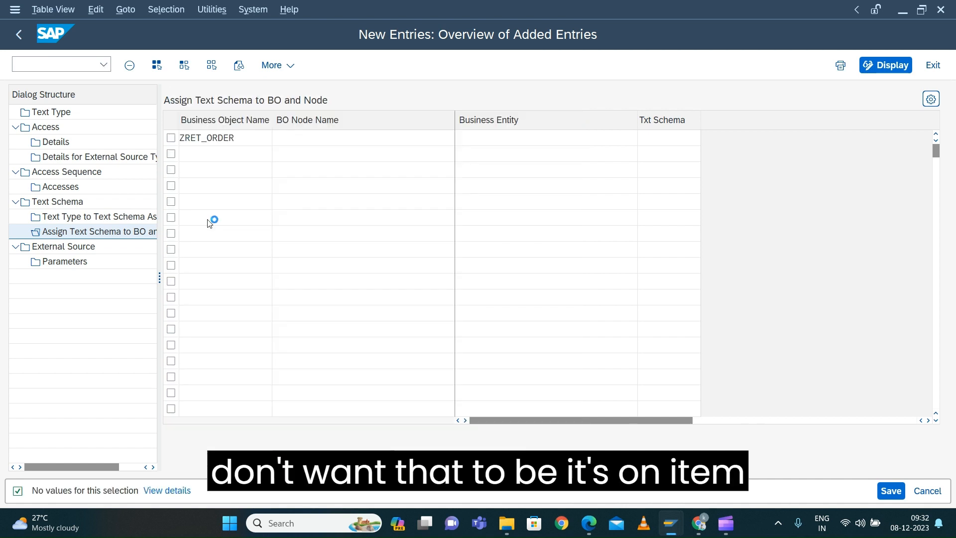
Step: Assign text schema ZRETORD to the ITEM_DETAILS node of ZRET_ORDER and save the entry
left_click(511, 144)
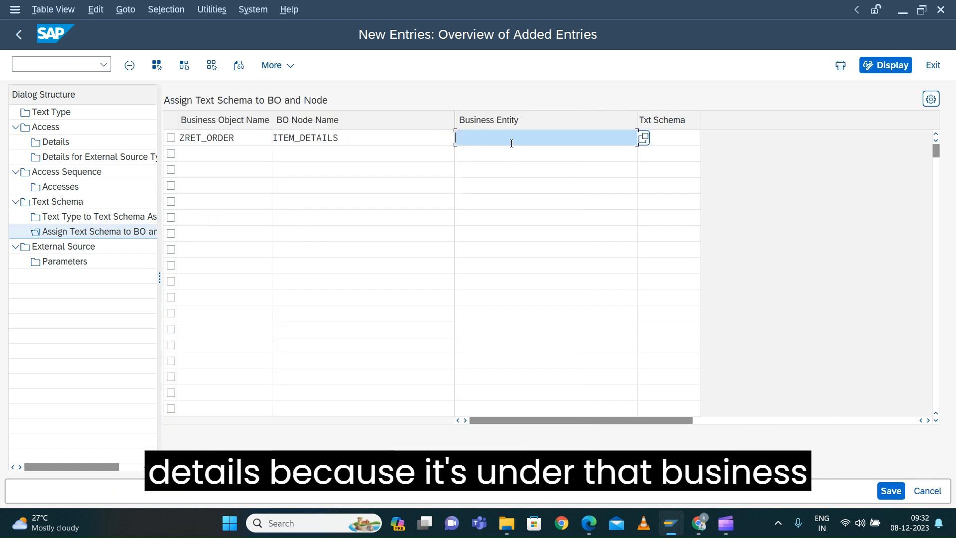
left_click(665, 137)
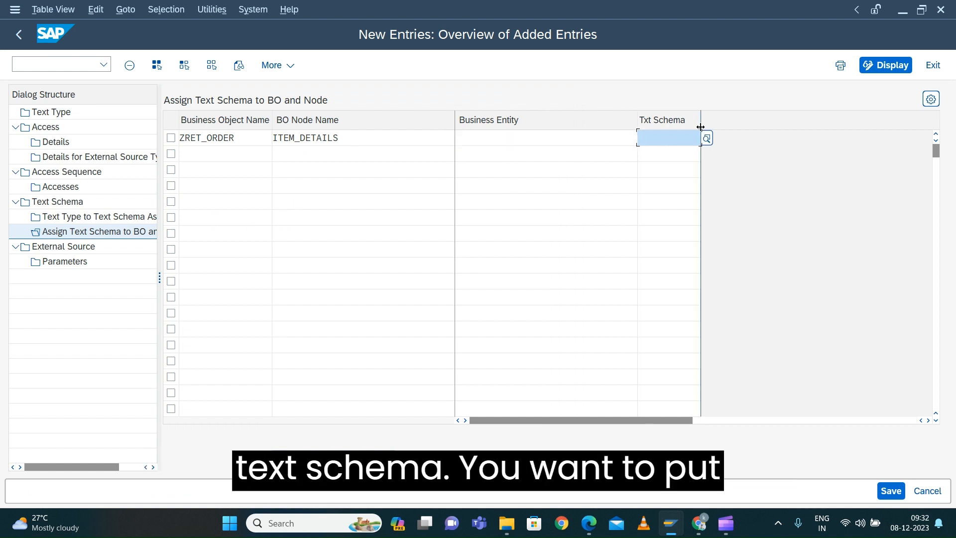
left_click_drag(701, 120, 756, 127)
left_click(760, 139)
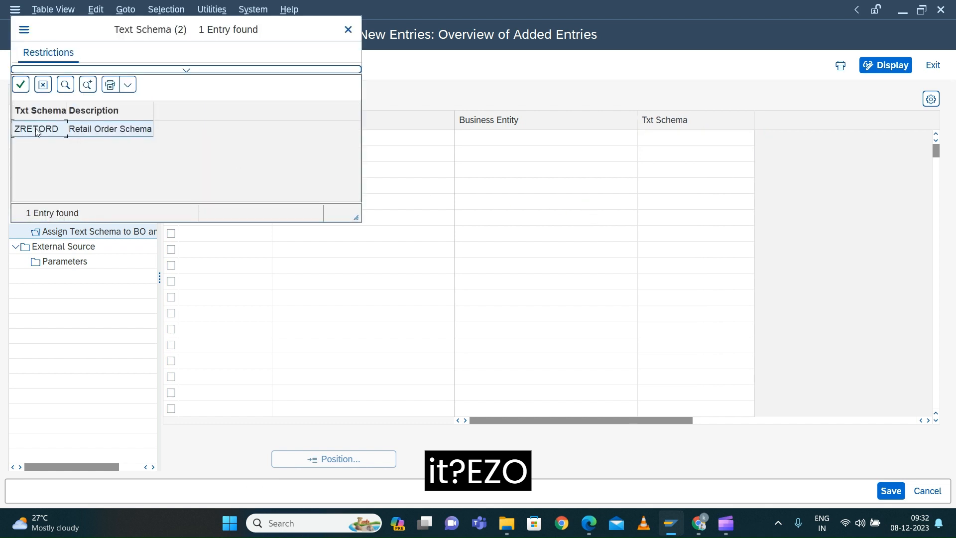
double_click(36, 131)
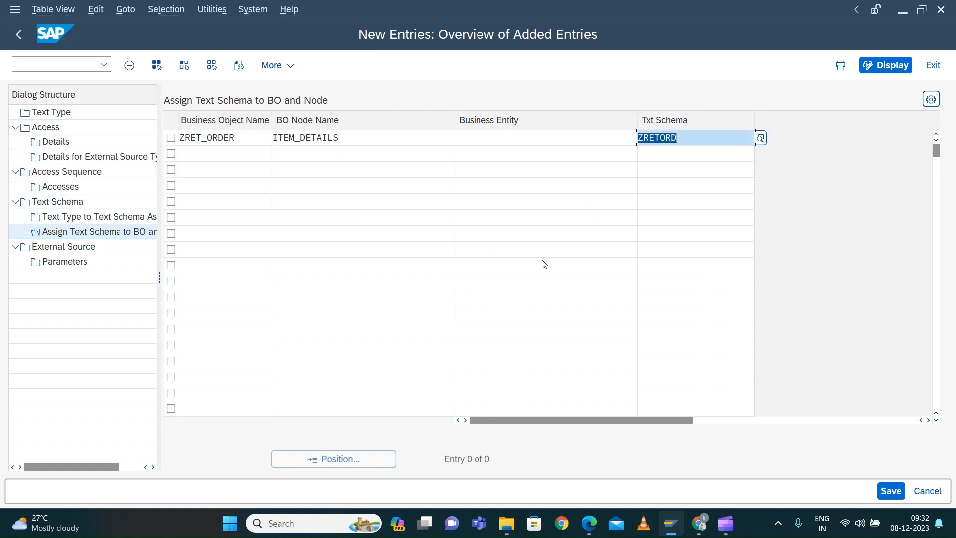
key("Return")
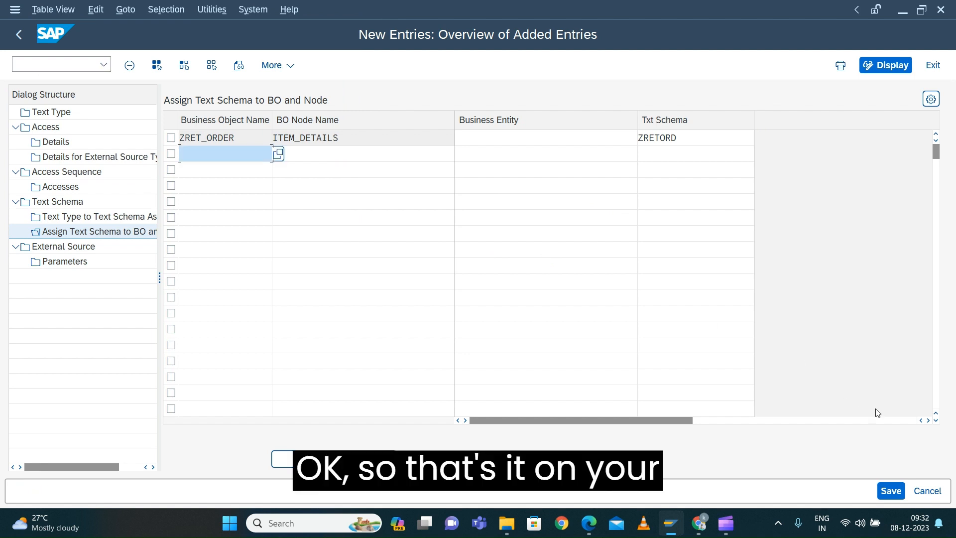
left_click(890, 493)
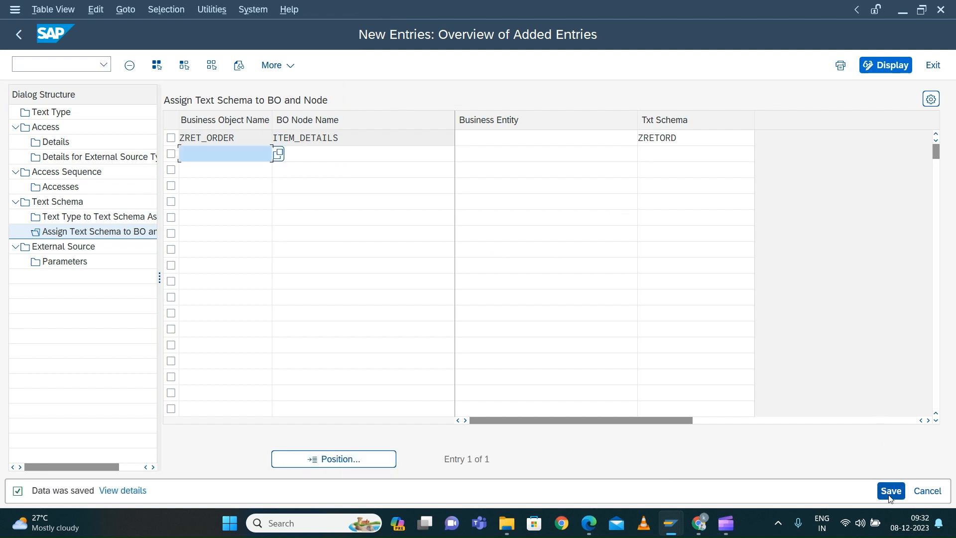
left_click(891, 493)
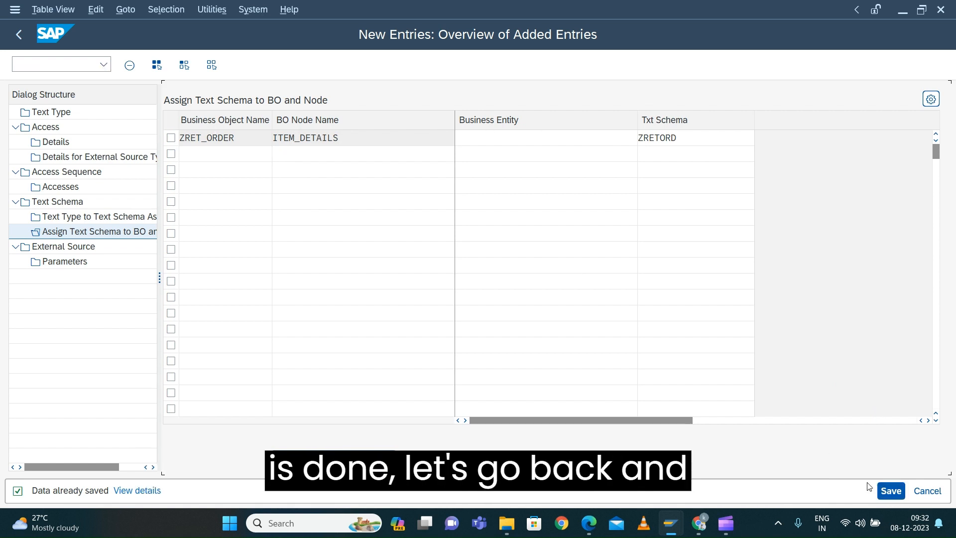
Step: Leave the text schema maintenance and return to the IMG structure
left_click(19, 36)
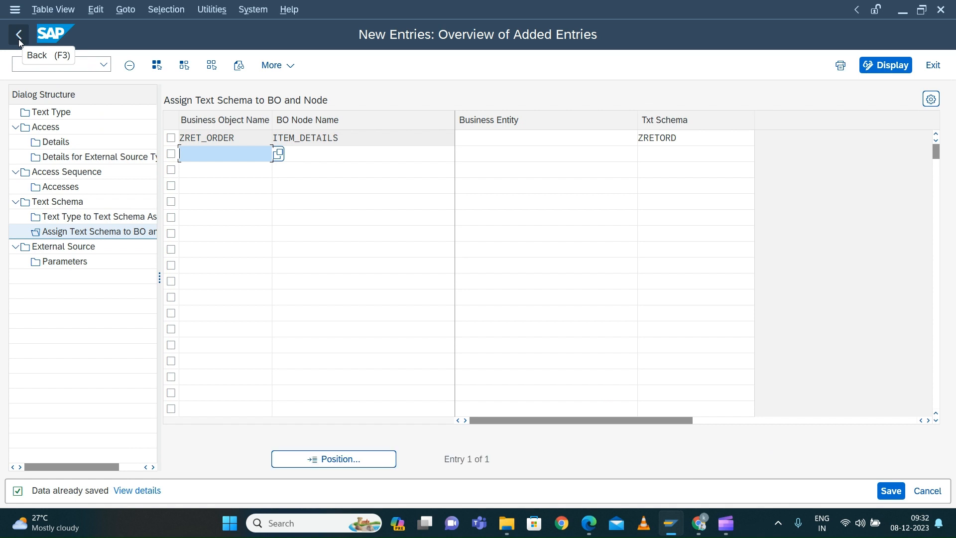
left_click(19, 36)
left_click(19, 36)
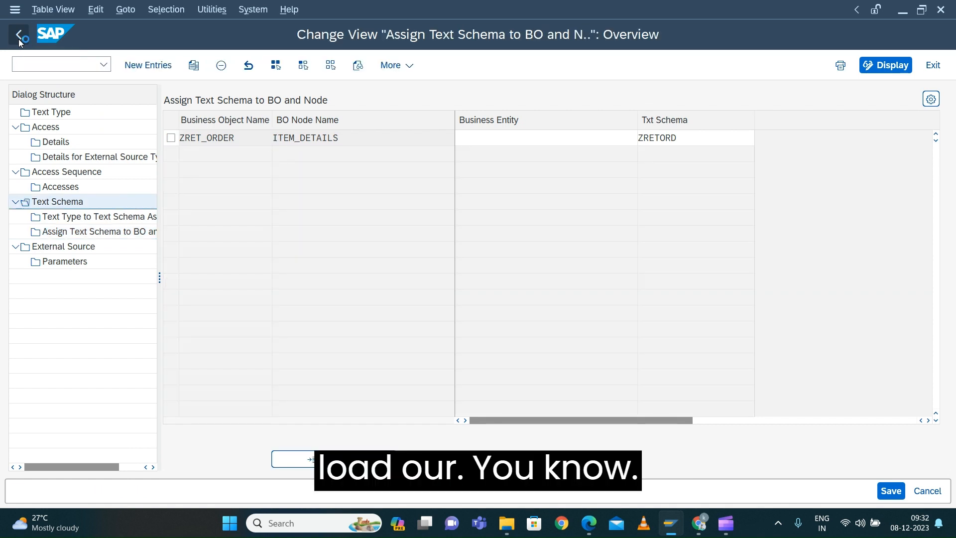
left_click(19, 39)
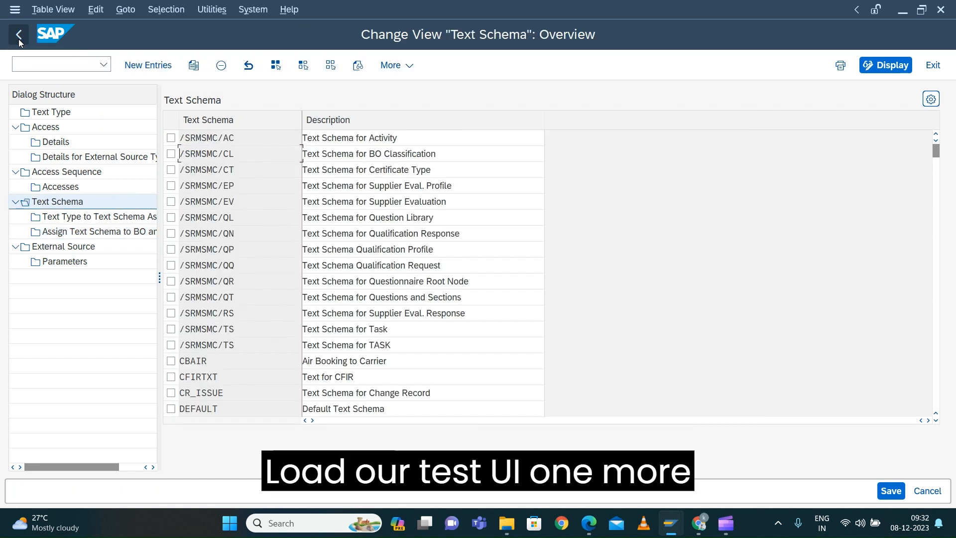
left_click(19, 36)
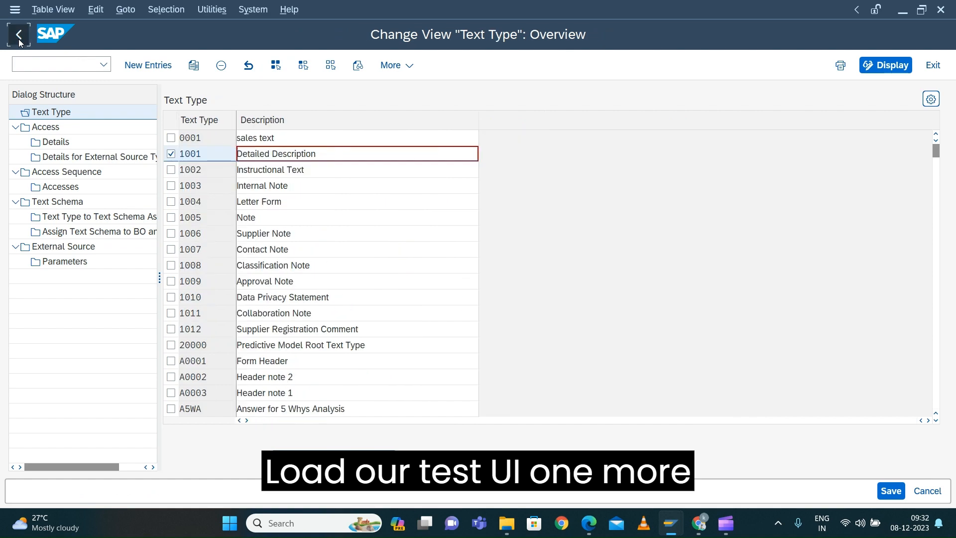
left_click(19, 36)
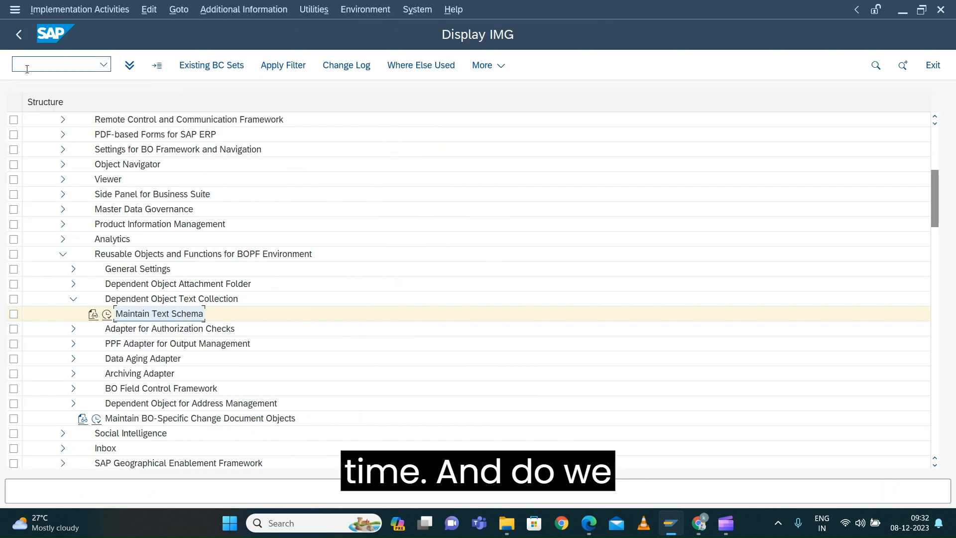
Step: Switch to the Business Object Builder test session and restart it with transaction /nBOBT
mouse_move(671, 523)
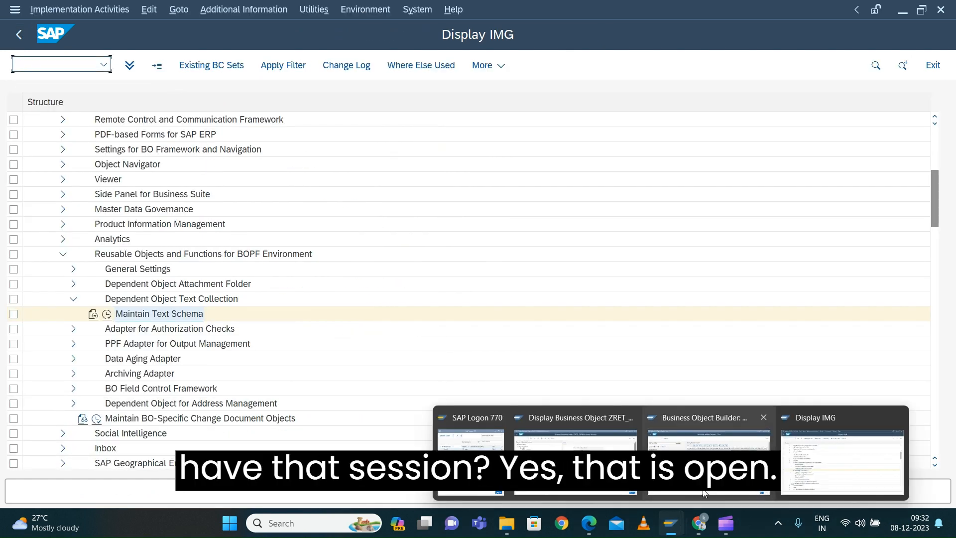
left_click(707, 491)
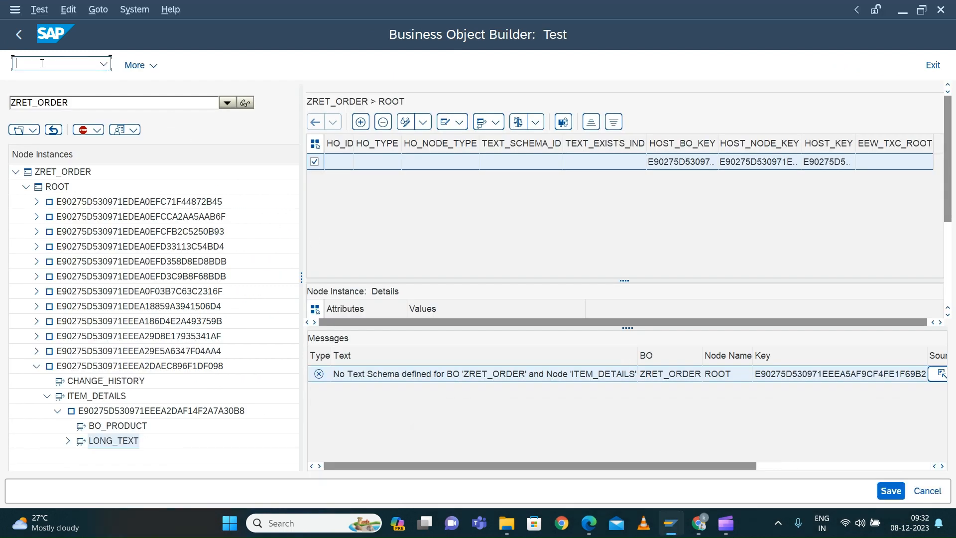
type("/nbo")
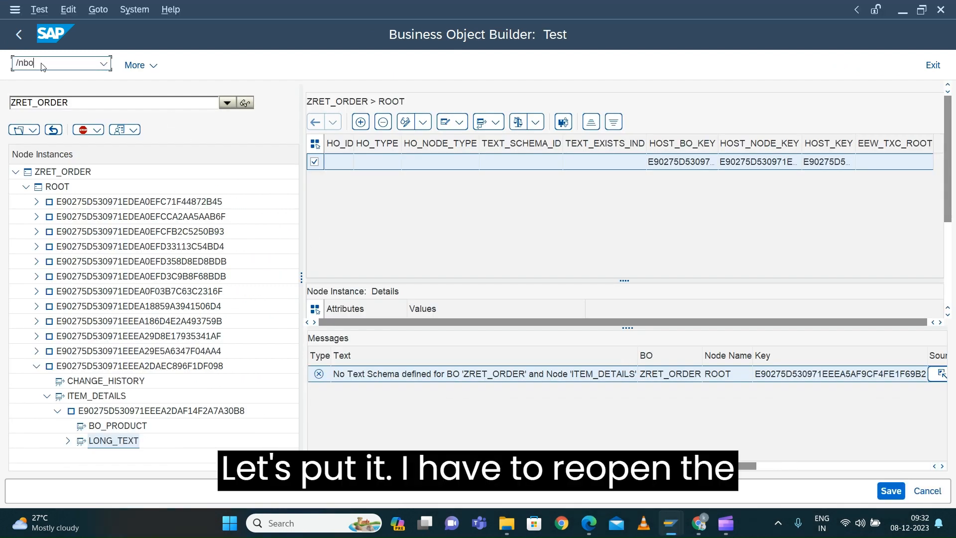
type("b")
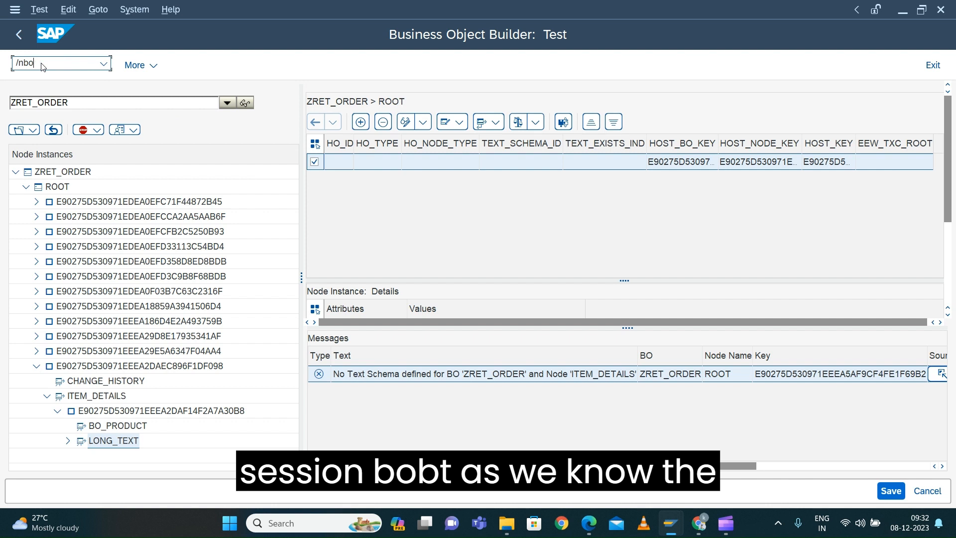
type("BOBT")
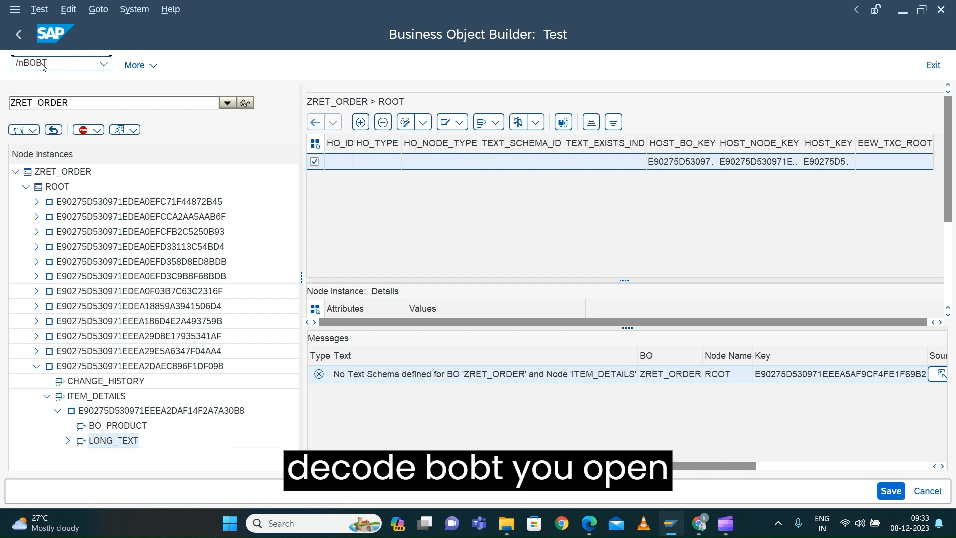
key("Return")
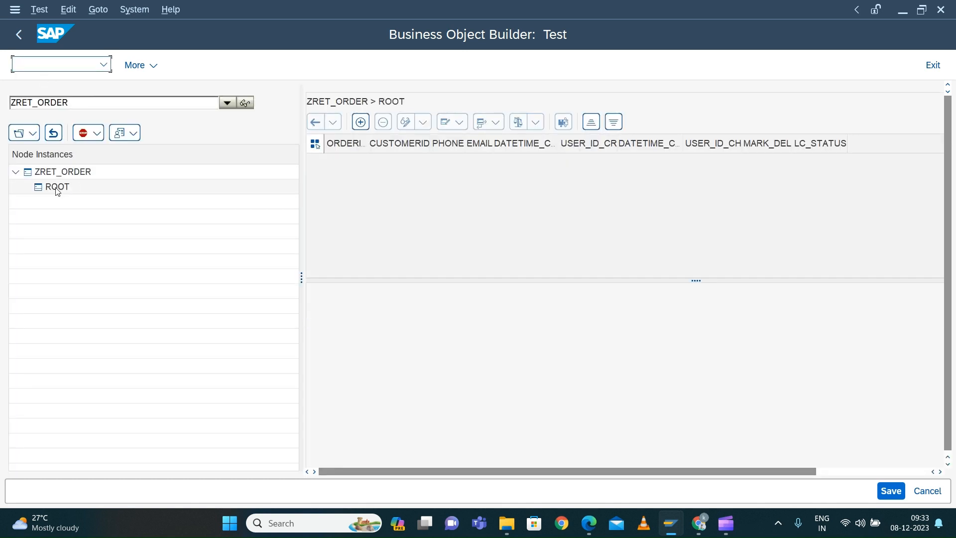
Step: Load all ROOT node instances of ZRET_ORDER with the SELECT_ALL query
left_click(34, 135)
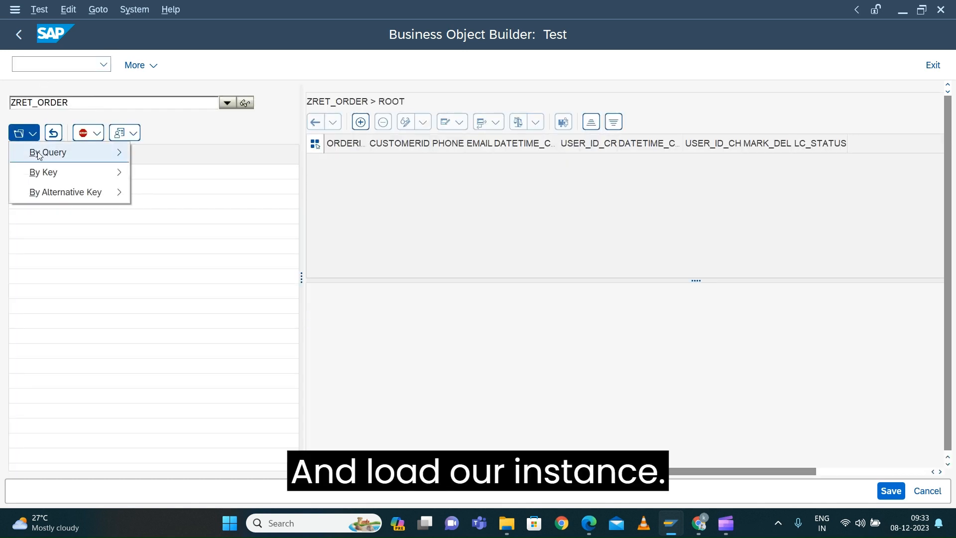
mouse_move(35, 152)
left_click(233, 177)
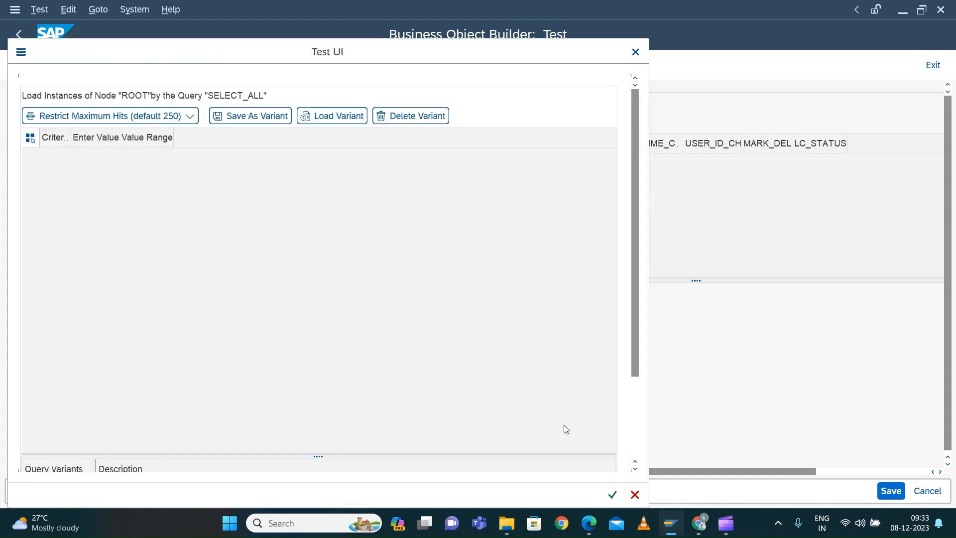
left_click(612, 495)
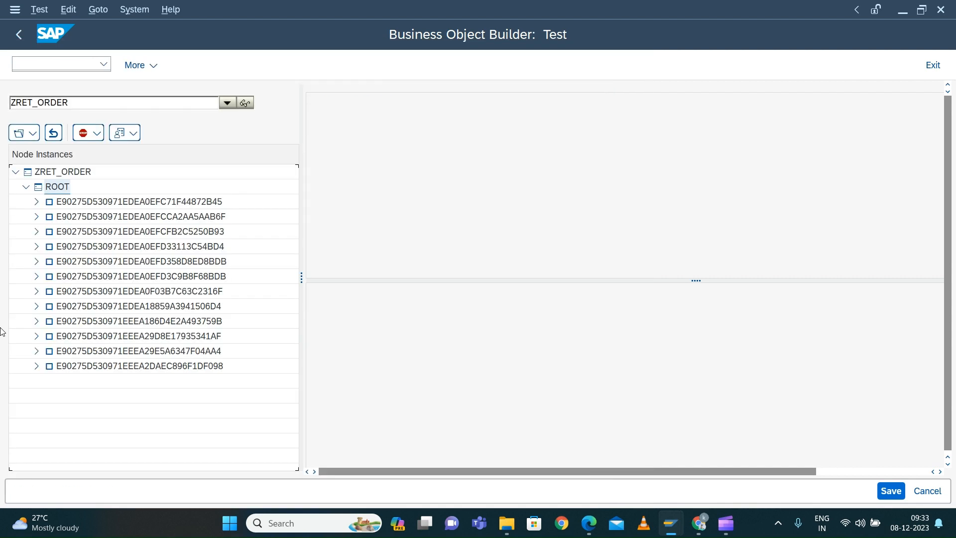
Step: Open the ITEM_DETAILS of the last ROOT instance and lock item TEST-003 for editing
left_click(36, 366)
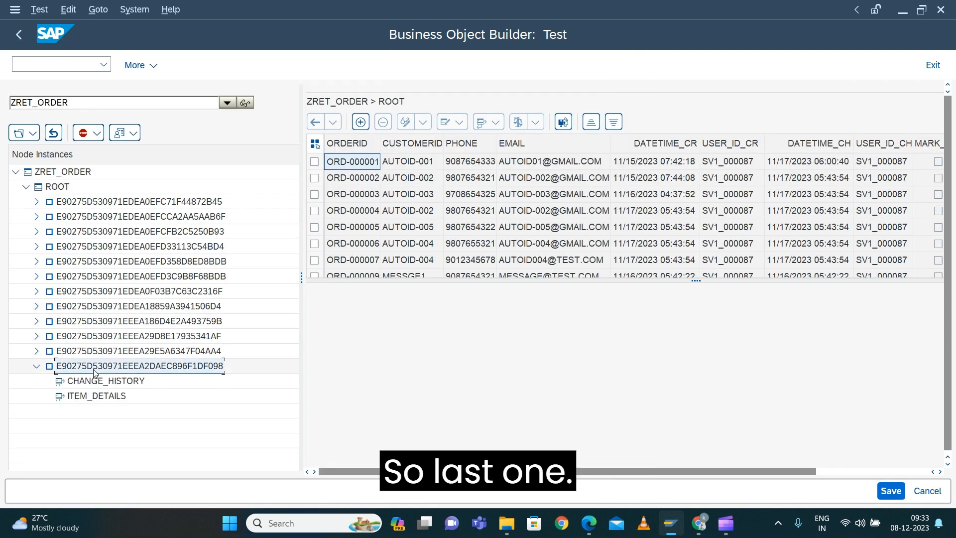
left_click(96, 394)
left_click(315, 161)
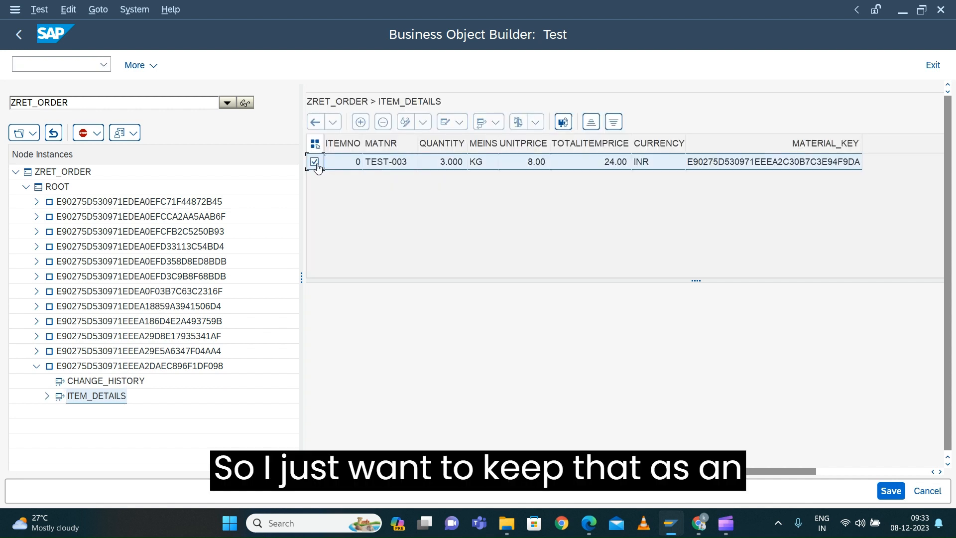
left_click(405, 122)
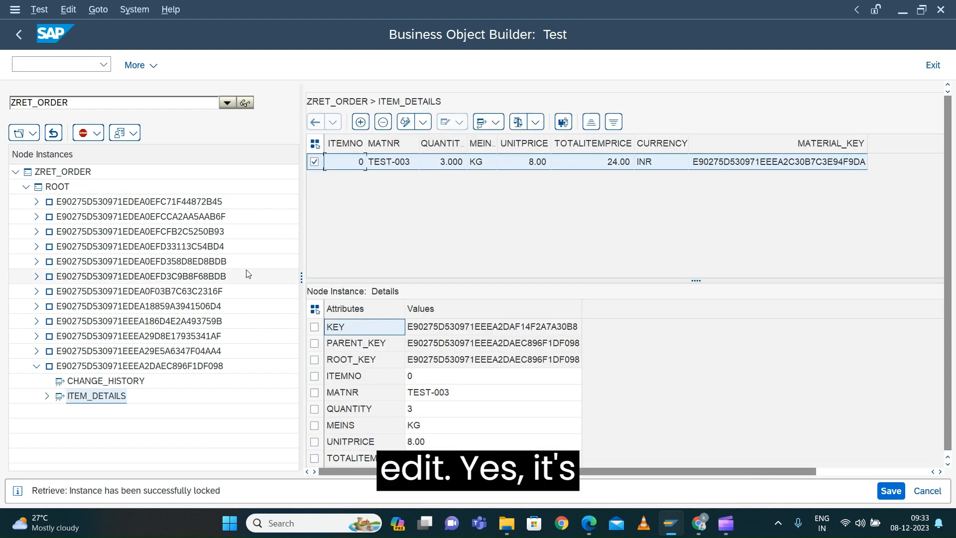
Step: Open the LONG_TEXT node beneath the item TEST-003 instance and create a new instance in it
left_click(47, 396)
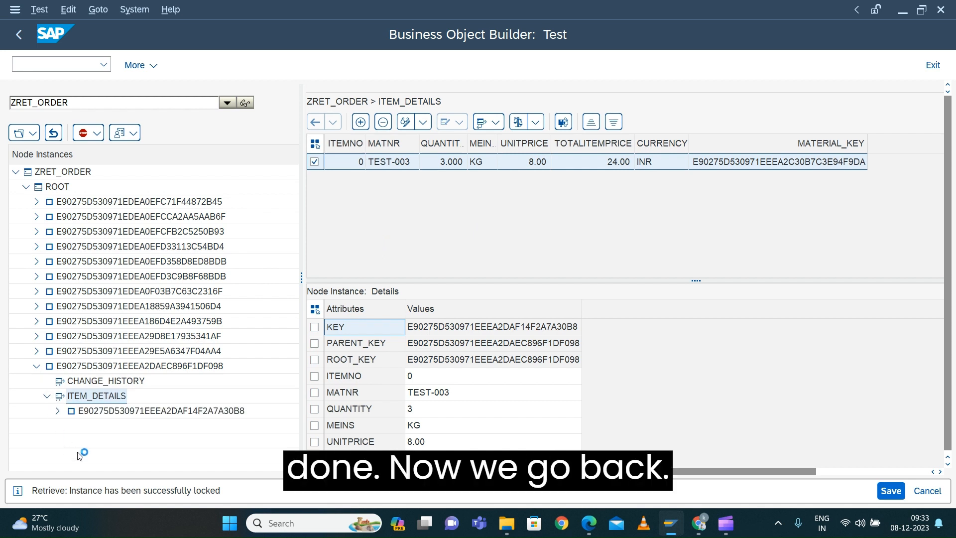
left_click(56, 410)
left_click(107, 441)
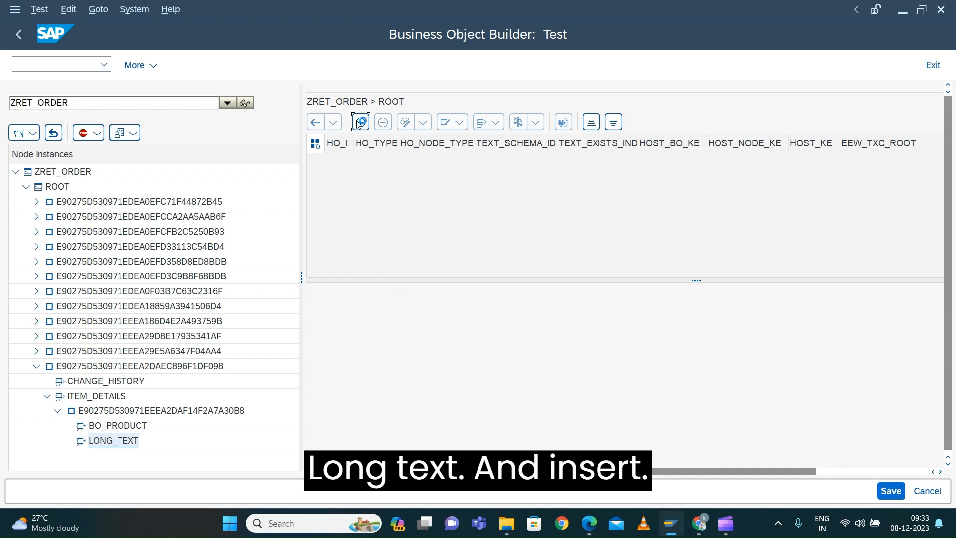
left_click(361, 122)
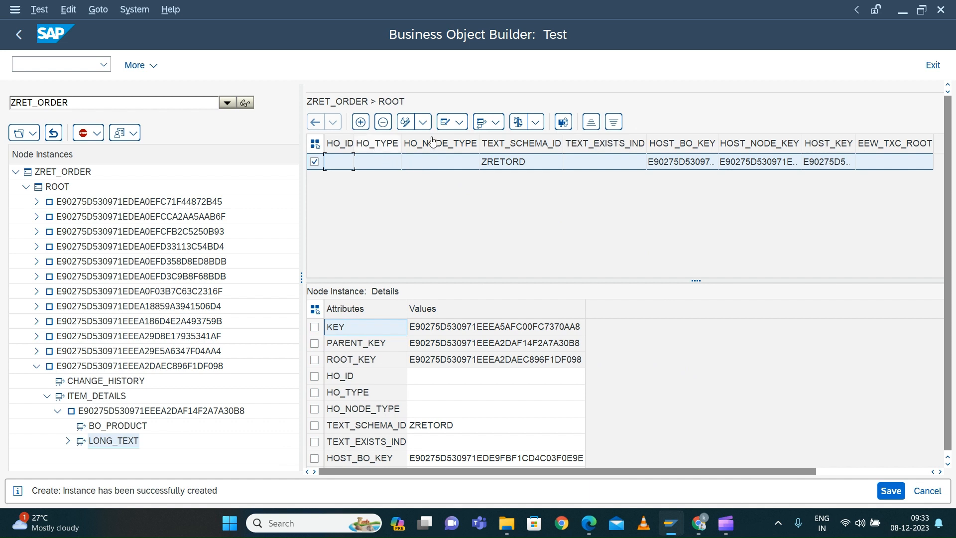
Step: Expand the new LONG_TEXT instance down to its subnodes and open its TEXT node
left_click(69, 441)
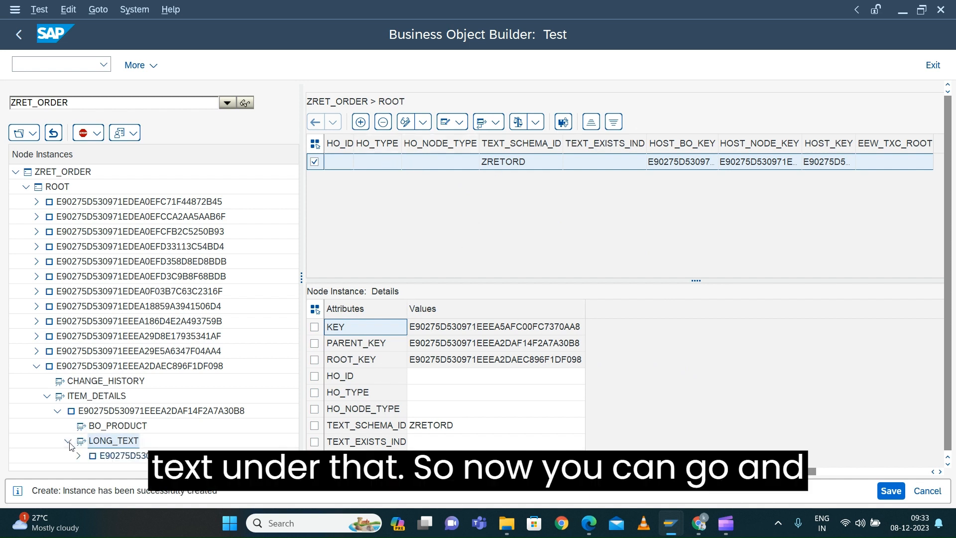
left_click(79, 456)
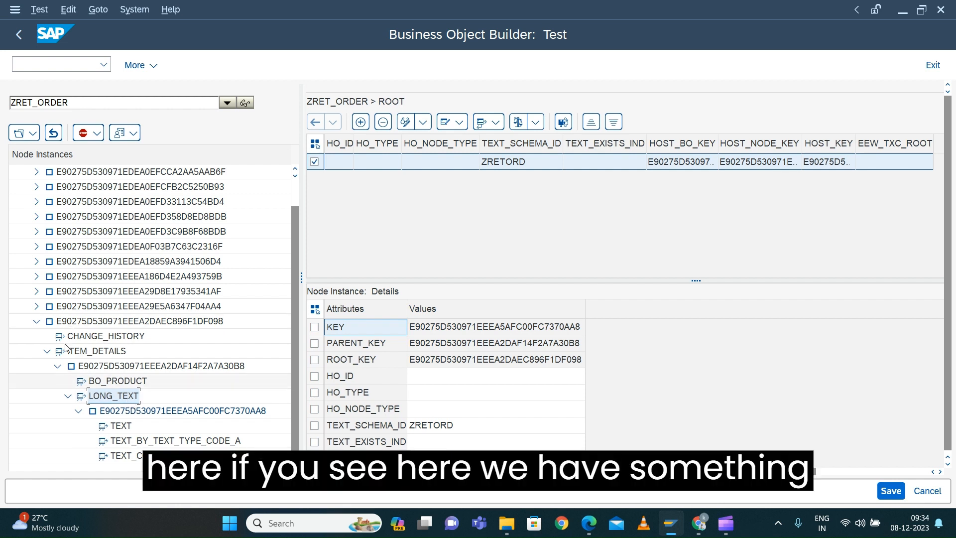
left_click(120, 427)
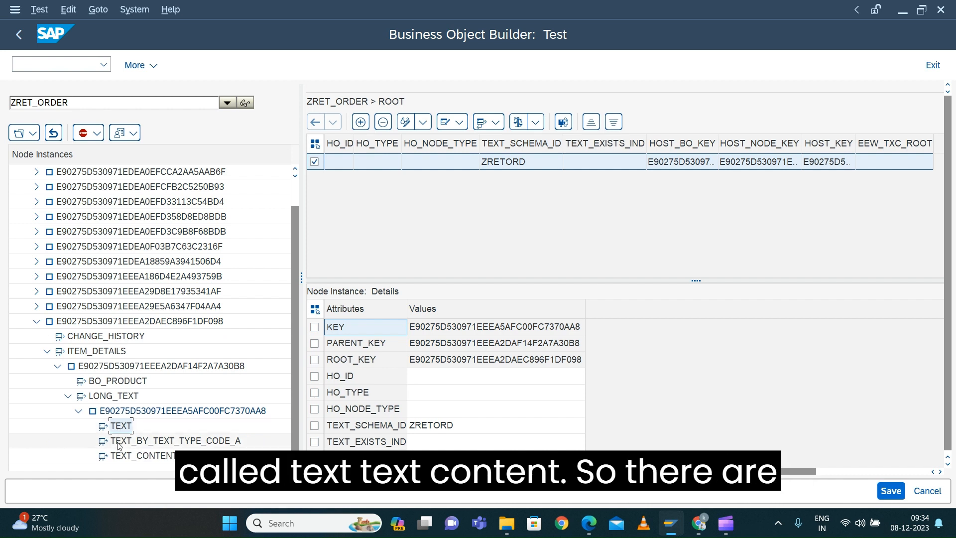
key("Down")
key("Down")
left_click(119, 429)
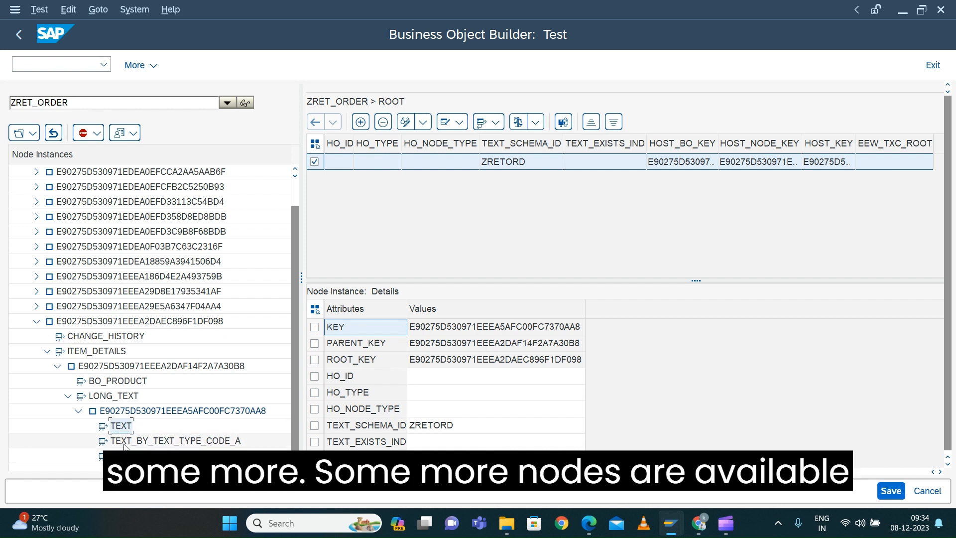
key("Down")
key("Down")
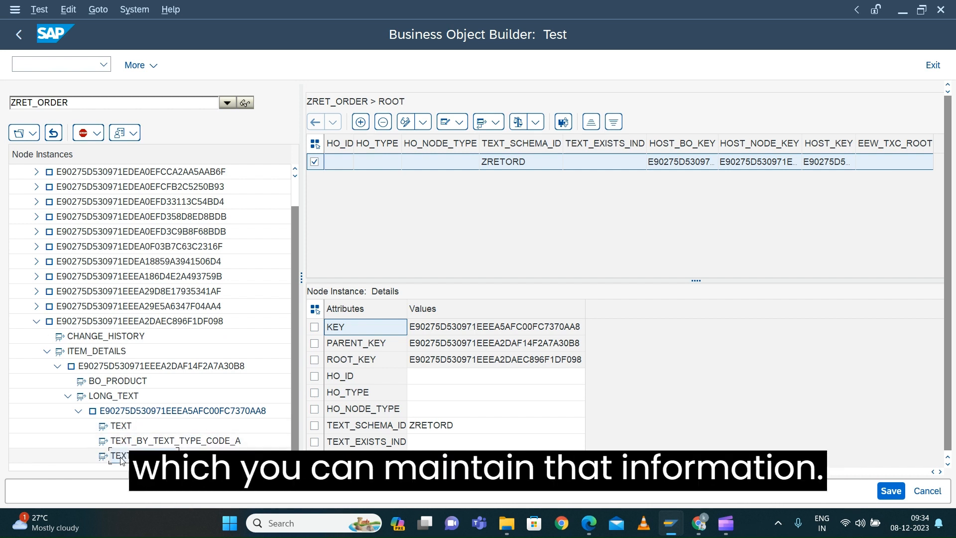
double_click(121, 428)
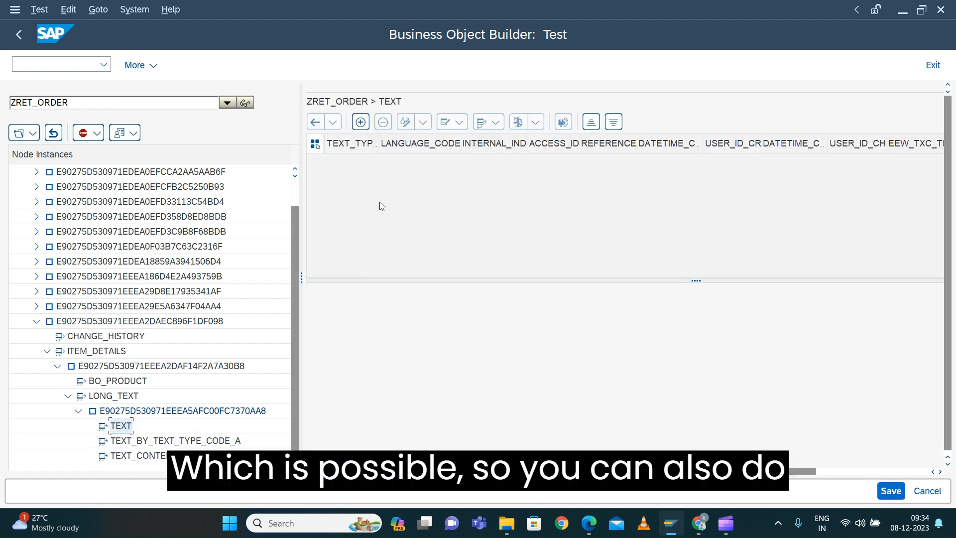
Step: Create a new instance in the TEXT node, assign it text type 1005 (Note), and save the transaction
left_click(361, 122)
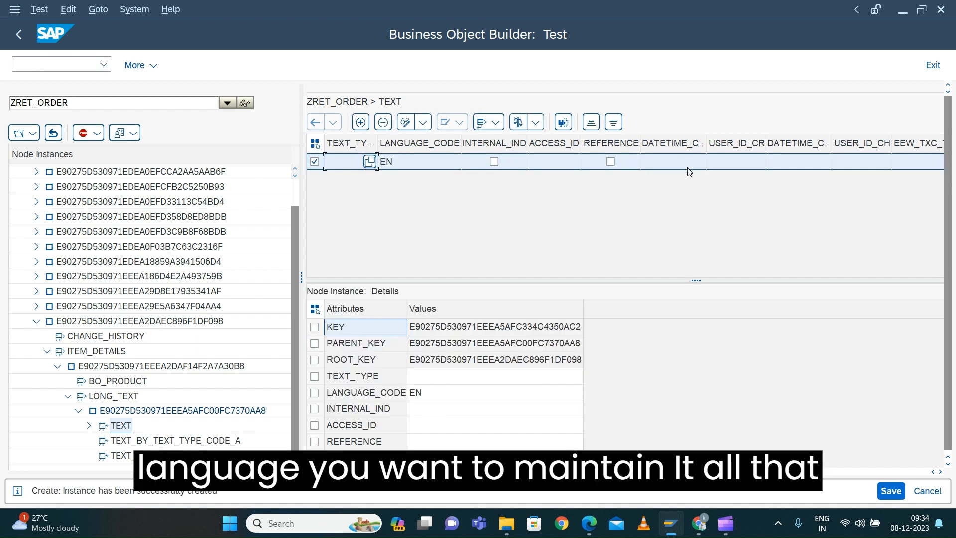
left_click(452, 378)
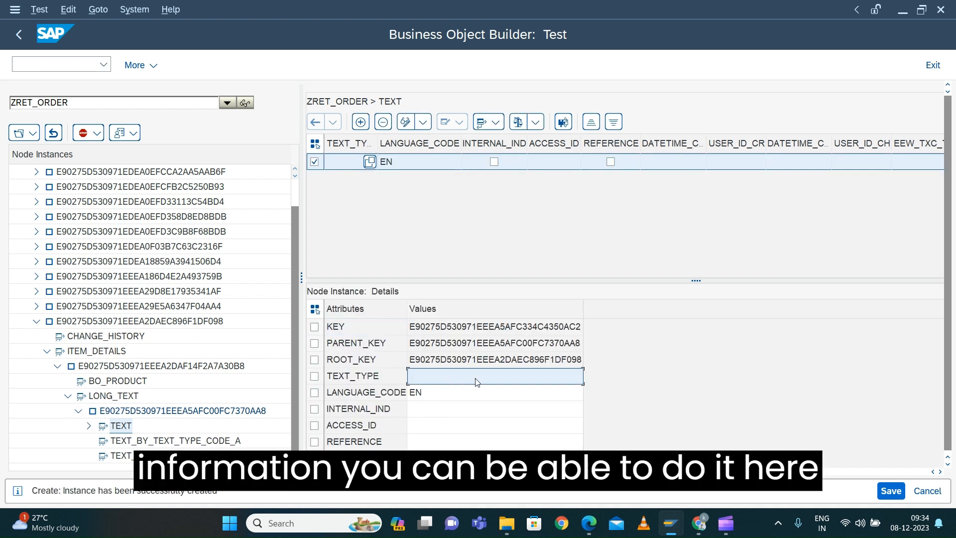
left_click(370, 162)
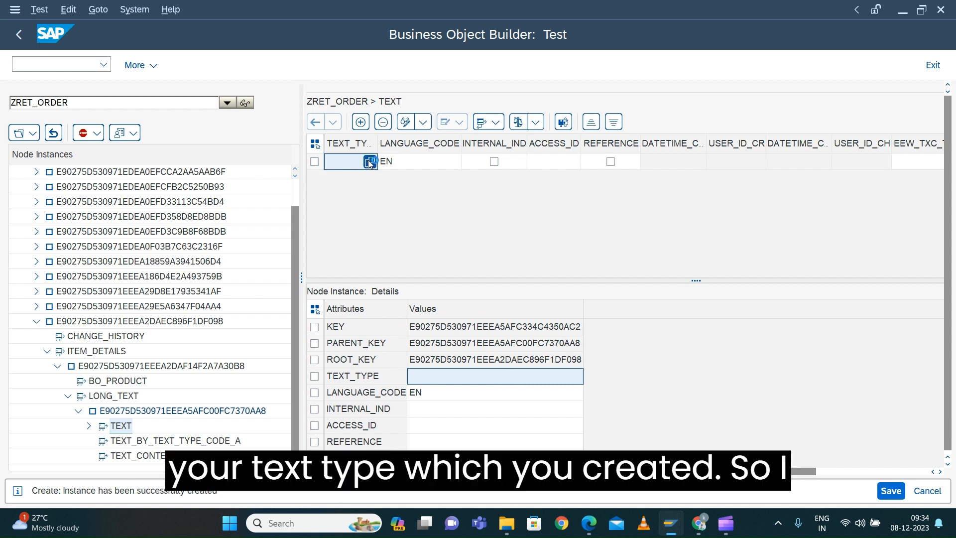
left_click(370, 162)
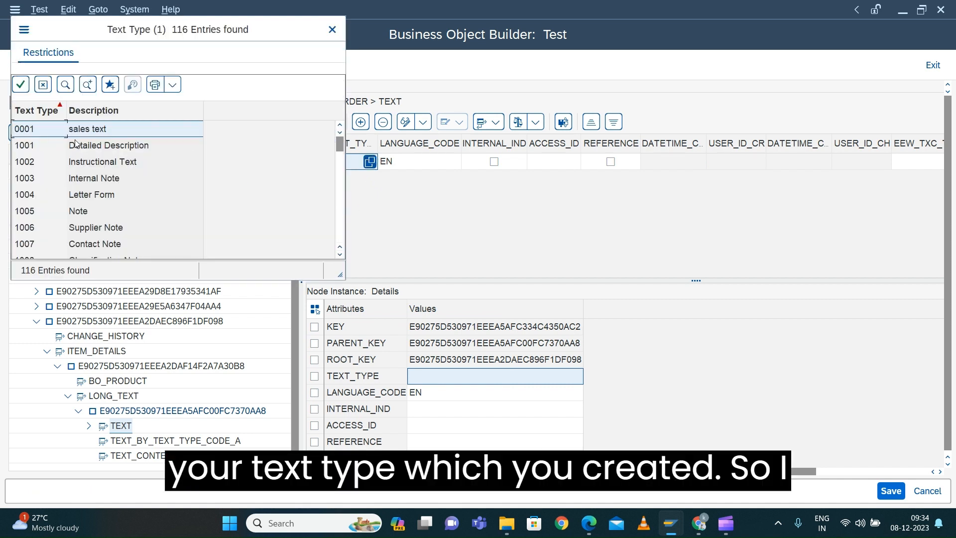
left_click(36, 213)
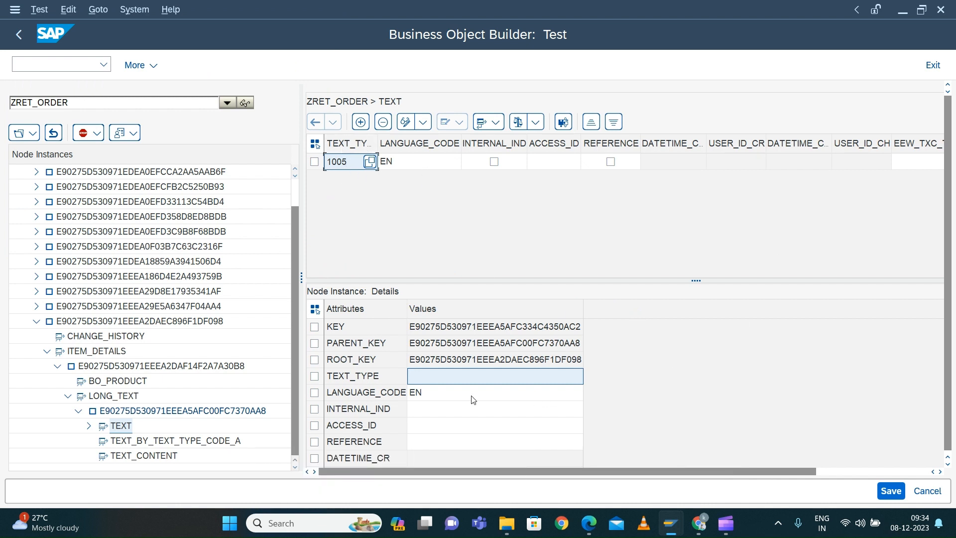
key("Return")
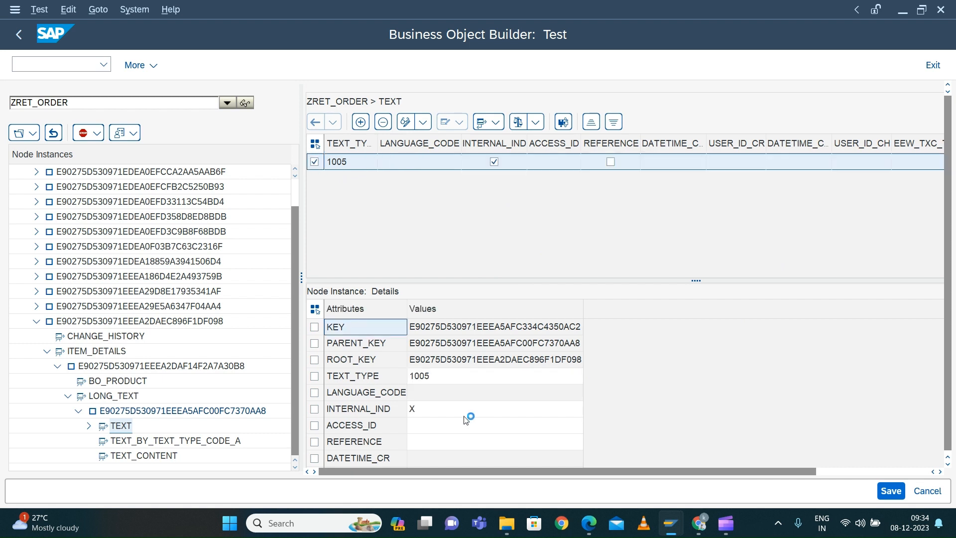
scroll(466, 421, "down", 2)
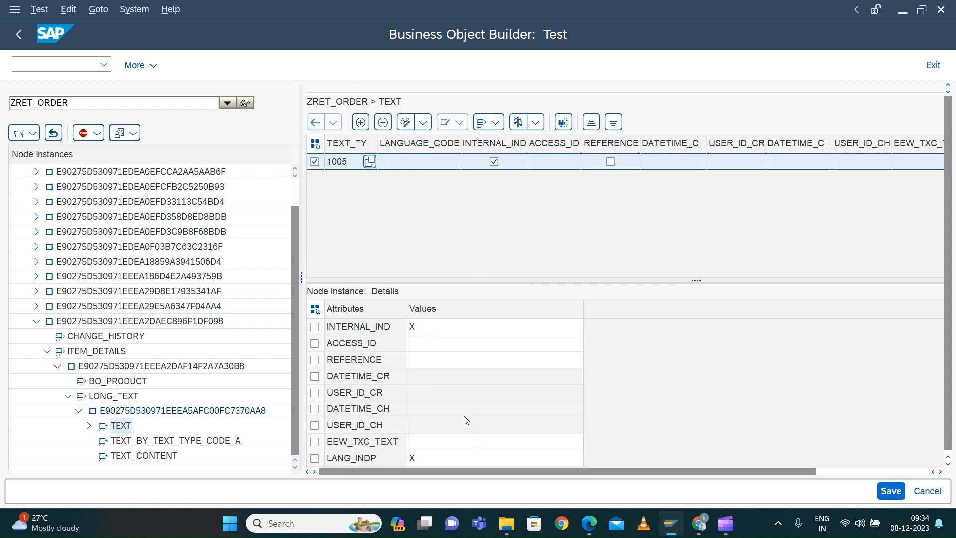
left_click(892, 495)
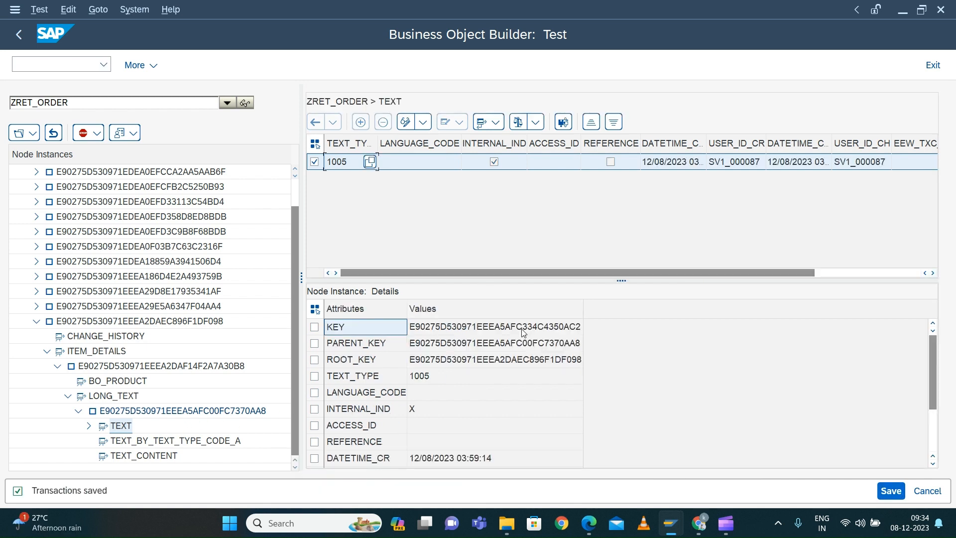
scroll(522, 328, "down", 2)
Step: Expand the new TEXT instance and create a new instance in its TEXT_CONTENT node
left_click(89, 427)
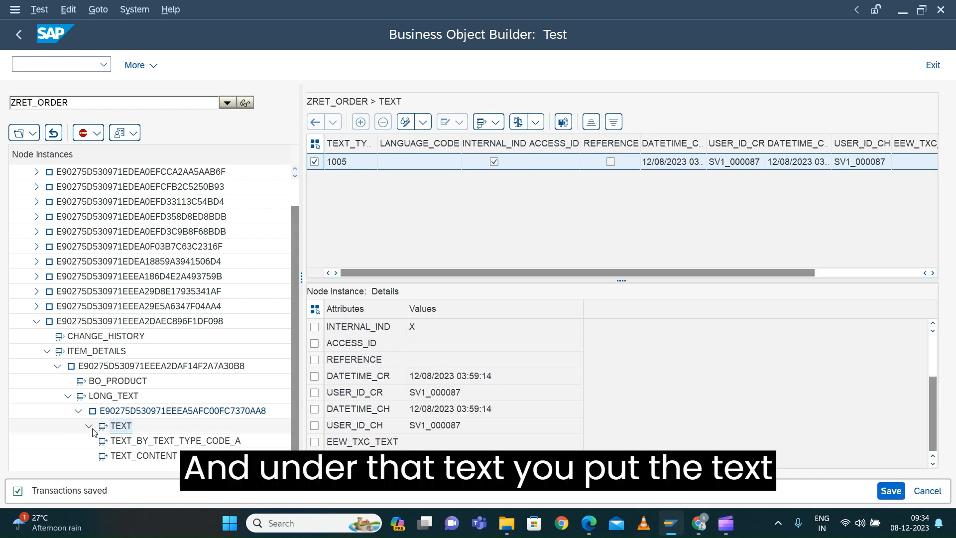
left_click(100, 429)
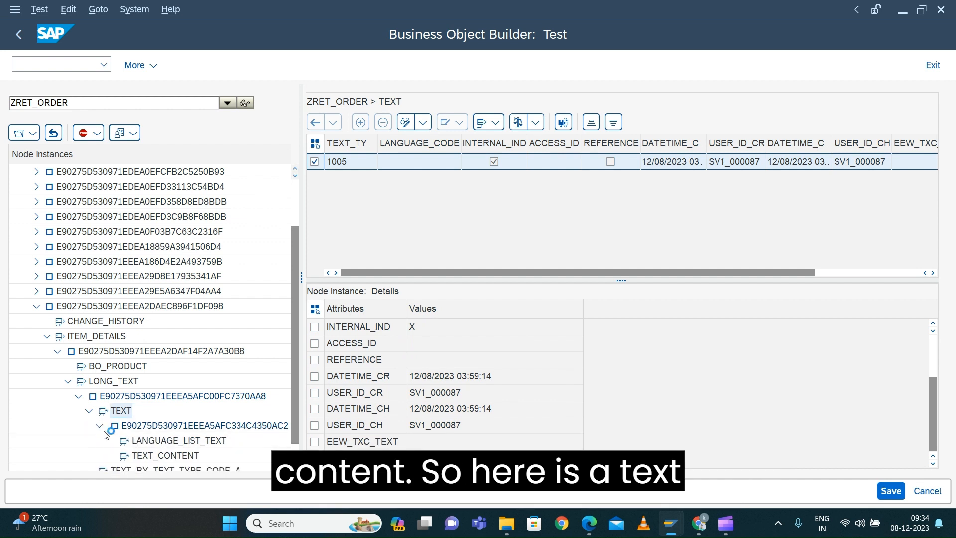
left_click(166, 455)
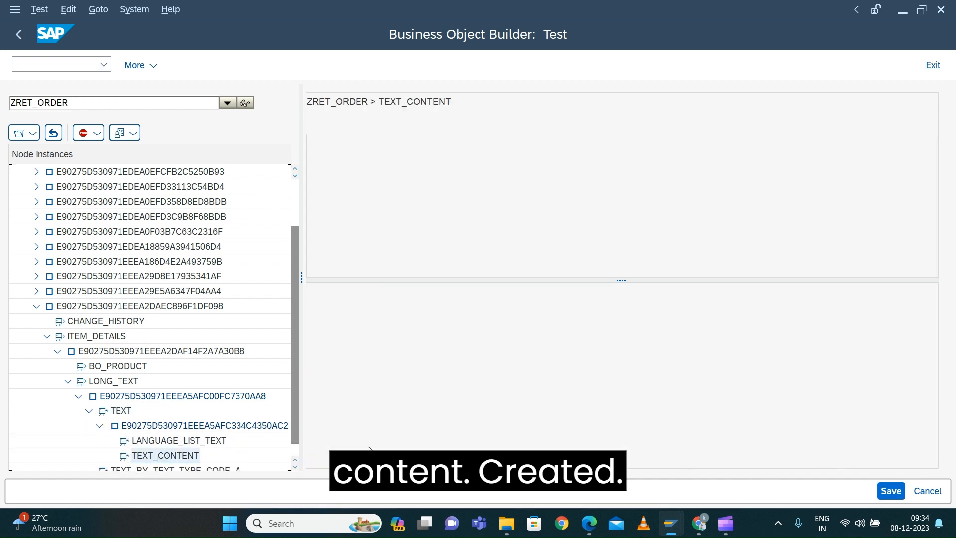
left_click(362, 123)
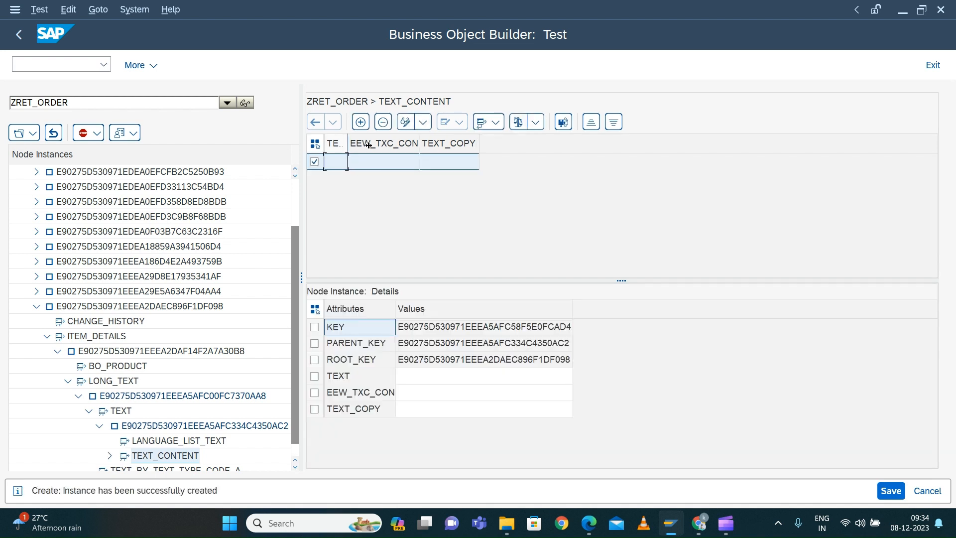
Step: Set the TEXT attribute of the new TEXT_CONTENT instance to "Demo for Text Collection" and save the transaction
left_click(356, 165)
left_click(409, 165)
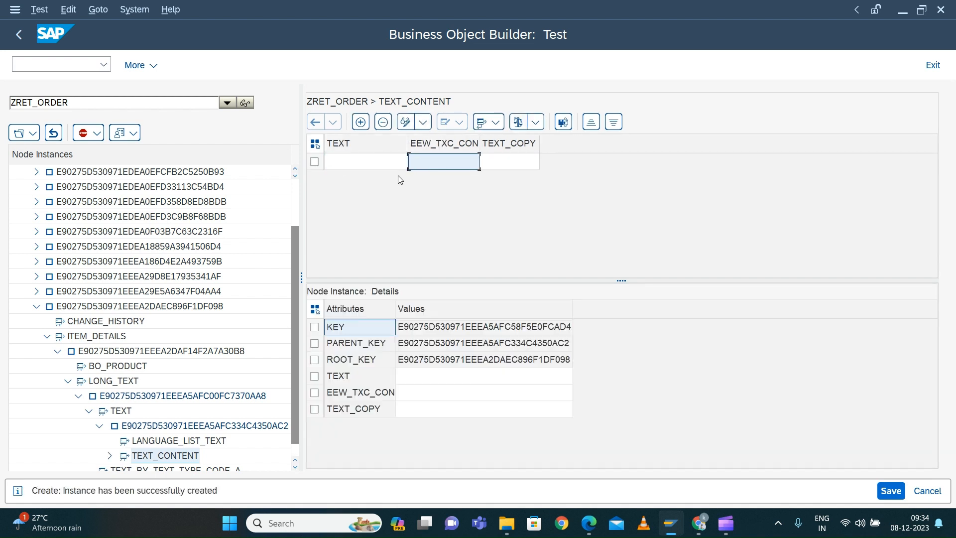
left_click(433, 380)
left_click(426, 412)
left_click(427, 380)
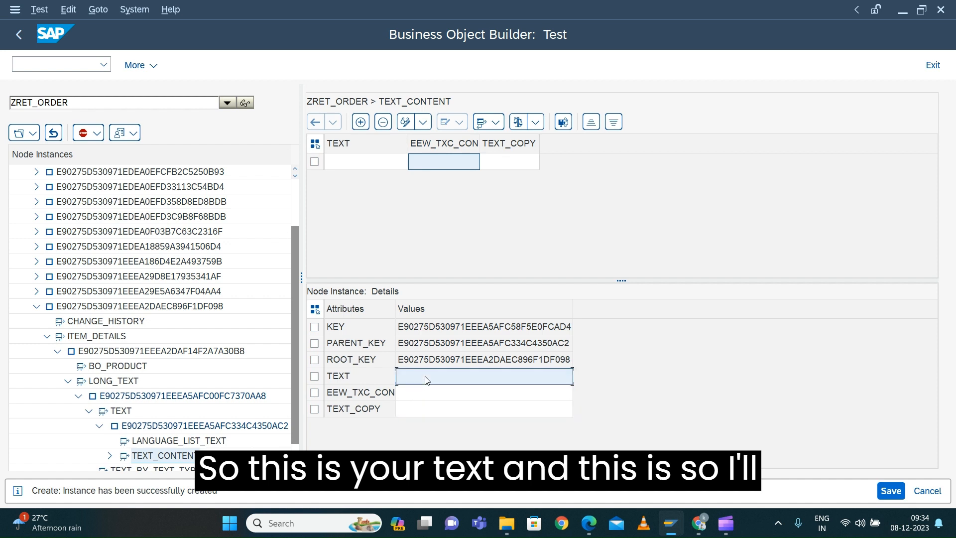
type("Demo")
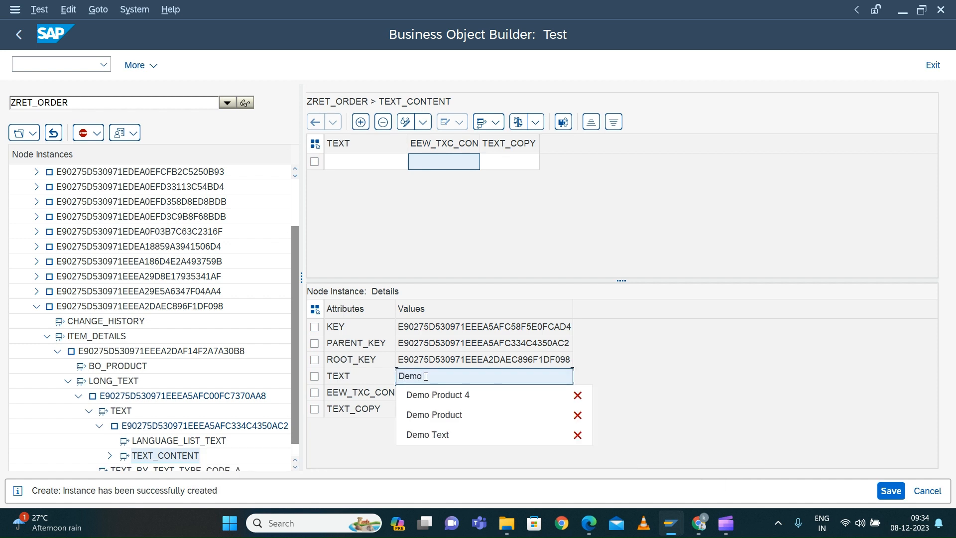
type(" for Tex")
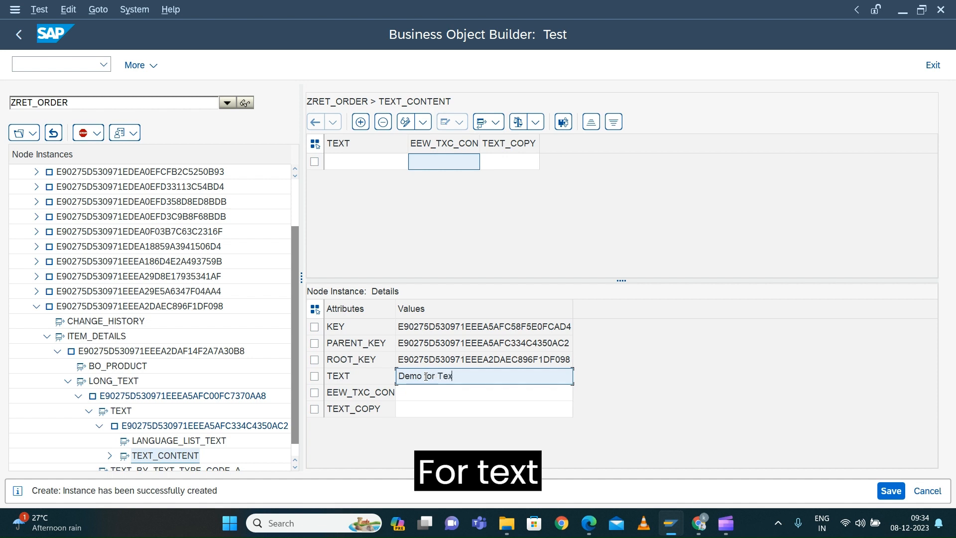
type("t Collection")
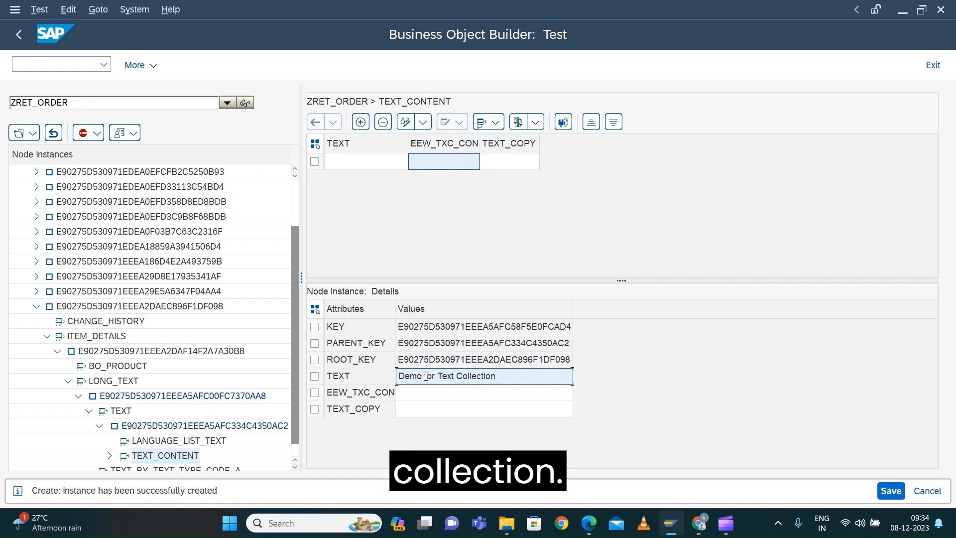
key("Return")
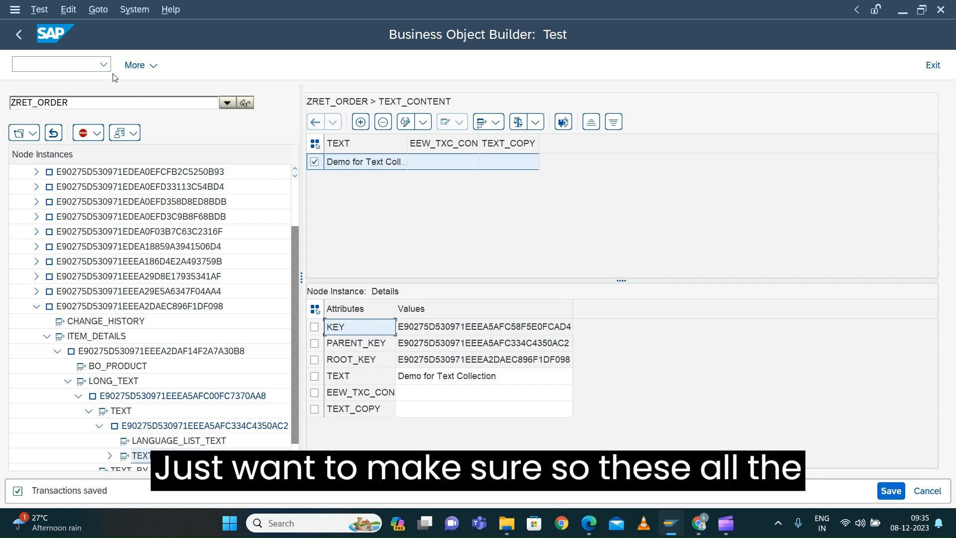
Step: Leave the current test session and restart the business object test with transaction /nBOBT
left_click(103, 64)
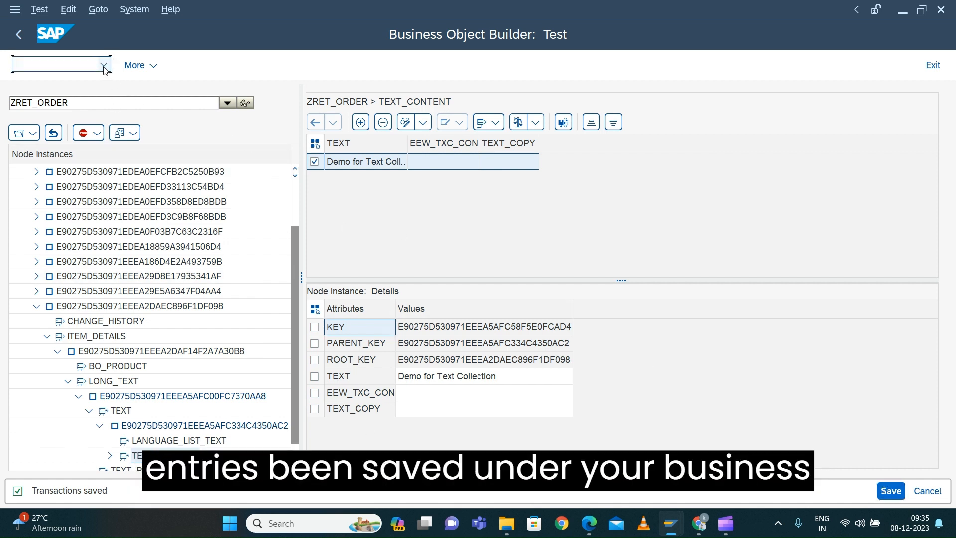
left_click(92, 78)
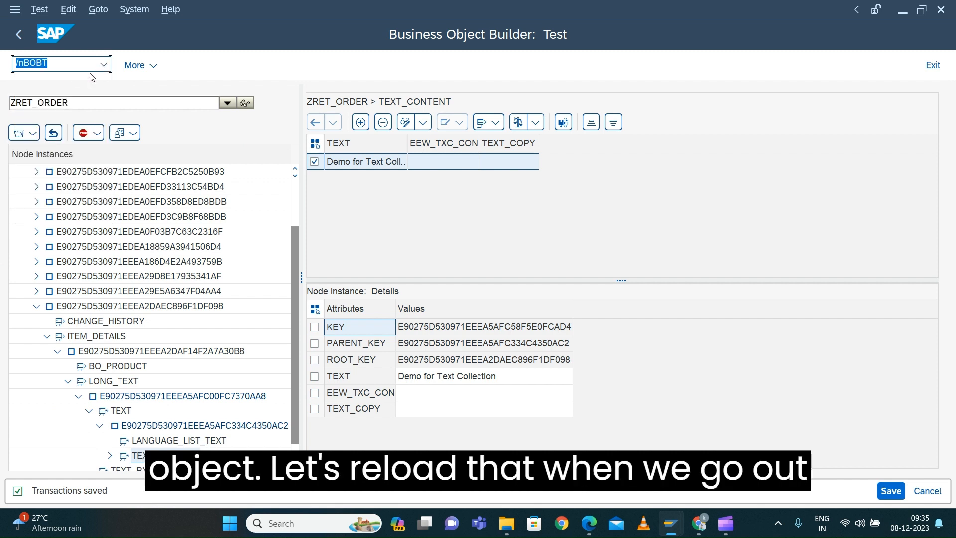
left_click(20, 35)
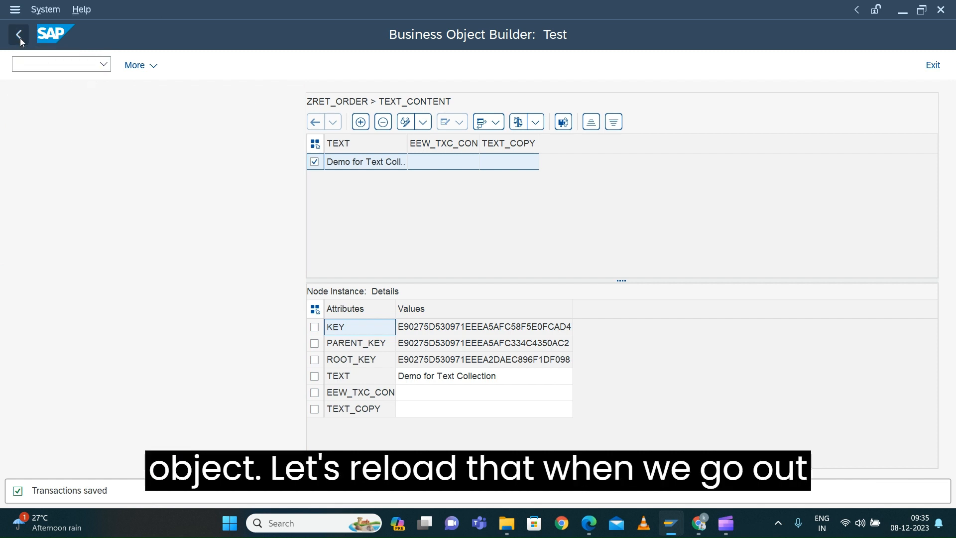
left_click(104, 67)
left_click(99, 77)
key("Return")
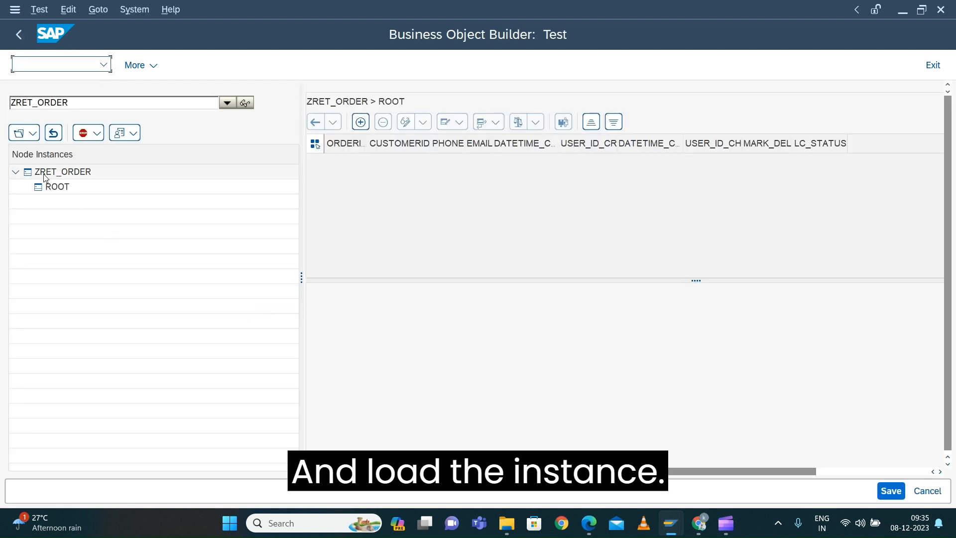
Step: Load the ROOT node instances of ZRET_ORDER again with the SELECT_ALL query
left_click(57, 187)
left_click(23, 132)
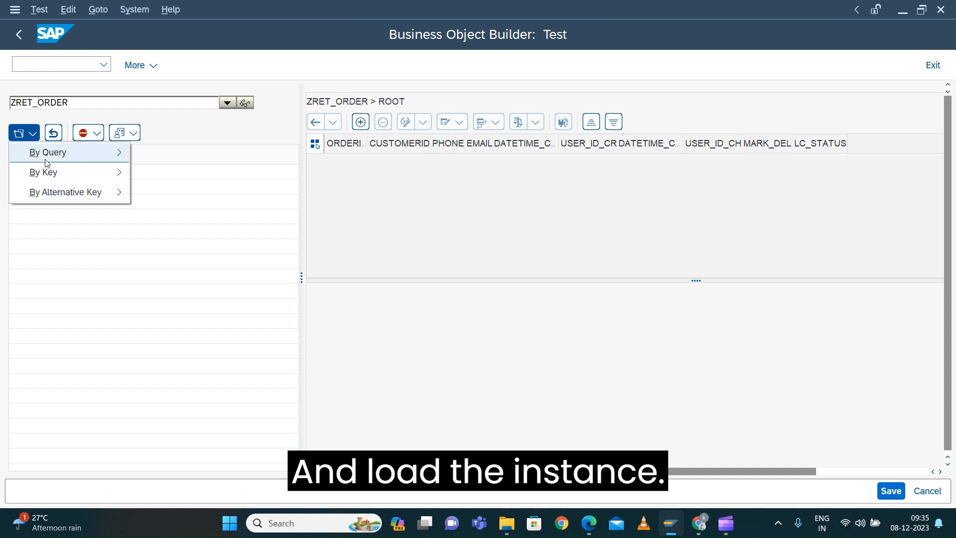
mouse_move(48, 160)
left_click(192, 177)
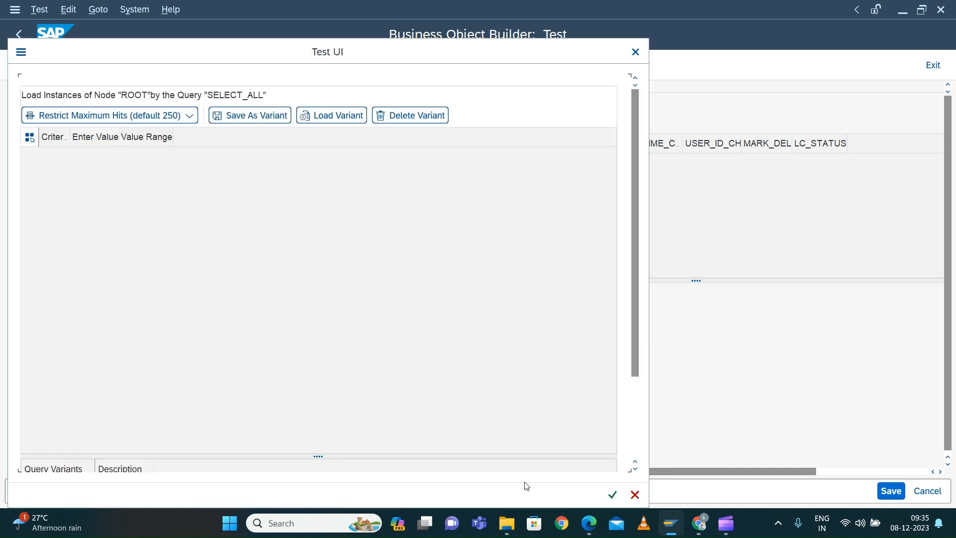
left_click(610, 494)
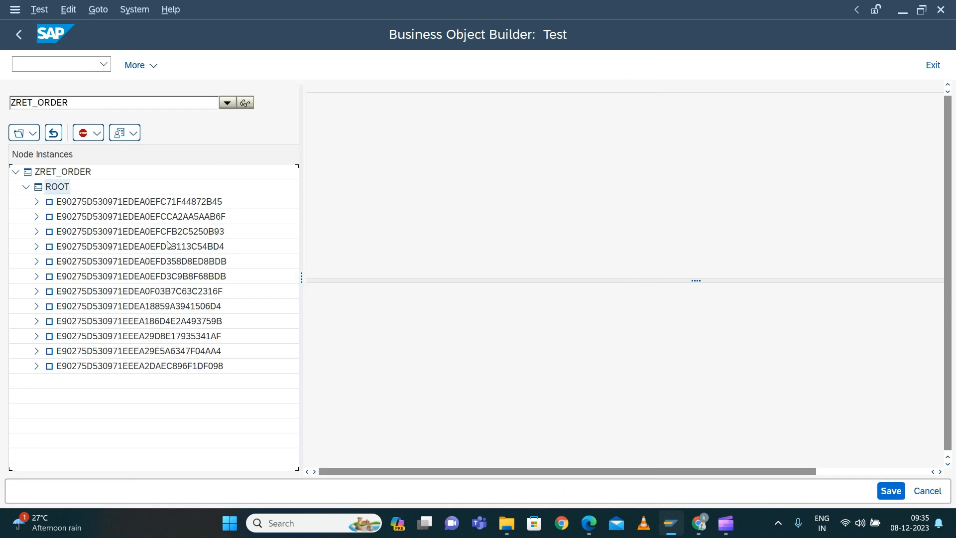
Step: Open the ITEM_DETAILS of the last ROOT instance and display the LONG_TEXT node beneath its item
left_click(36, 366)
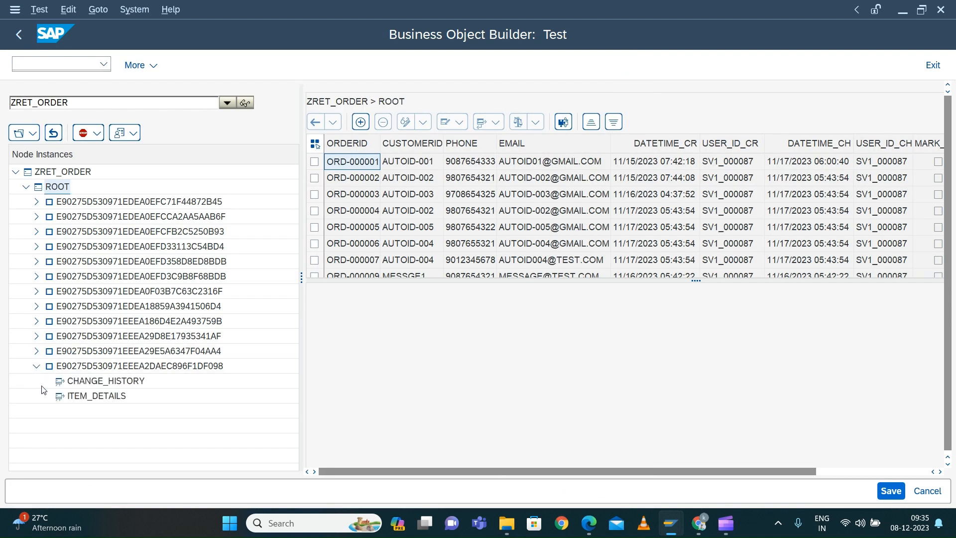
left_click(71, 396)
double_click(71, 397)
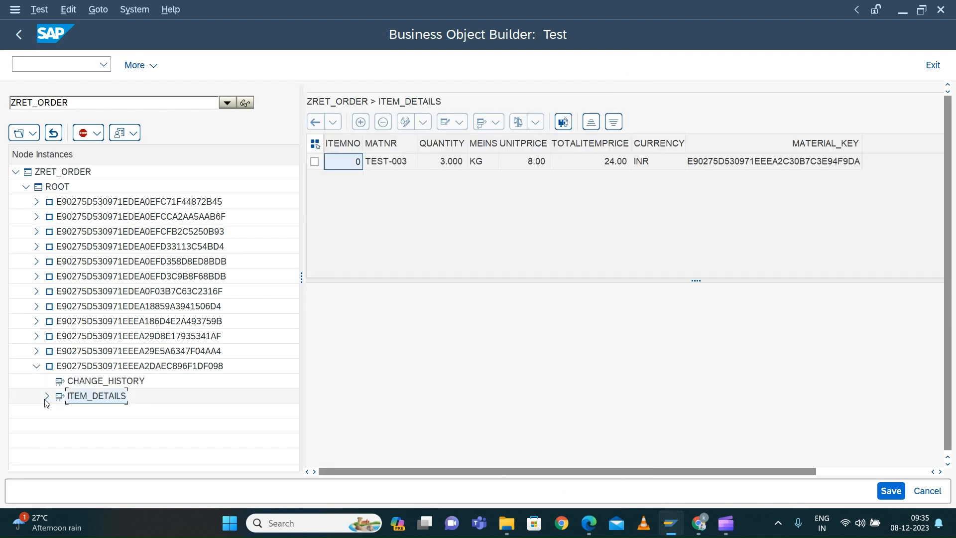
left_click(47, 396)
left_click(58, 411)
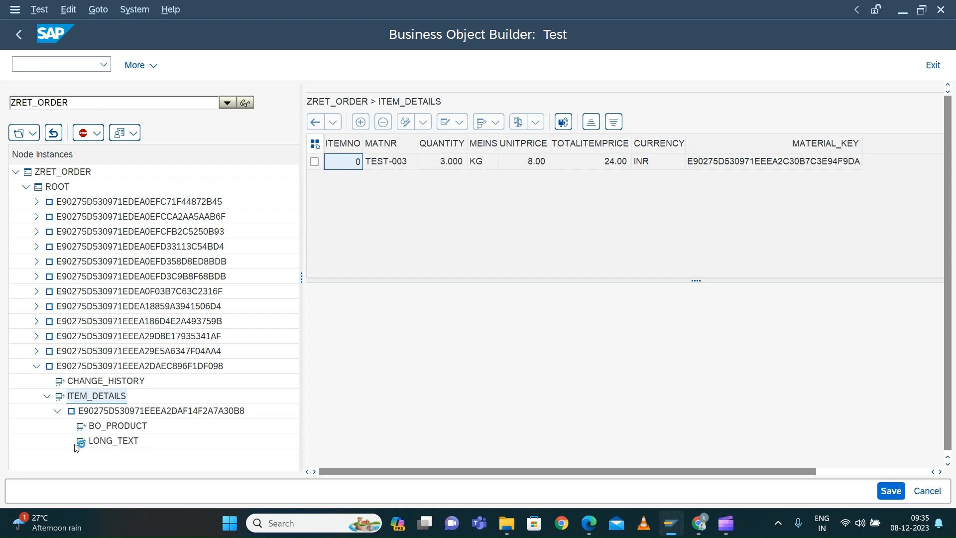
double_click(112, 440)
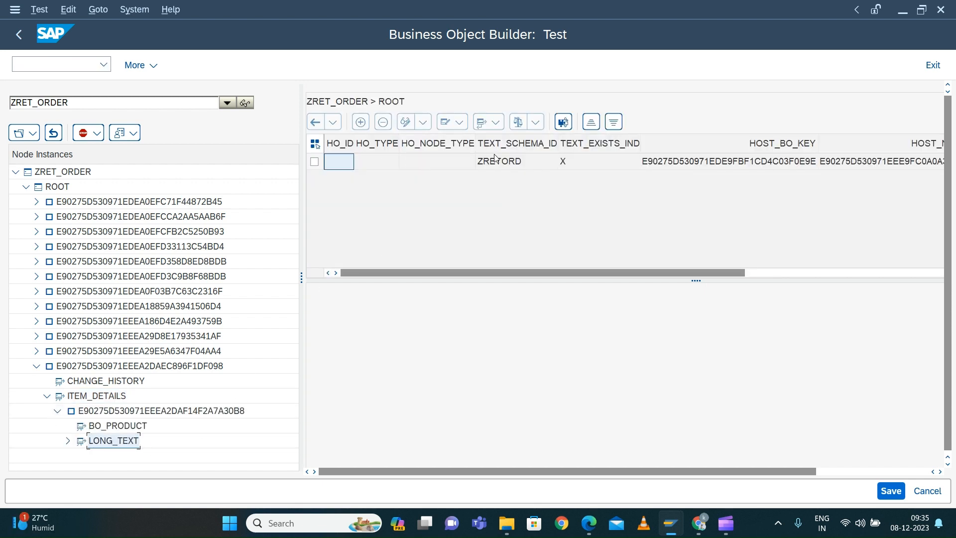
Step: Expand the LONG_TEXT instance to view its TEXT node and the TEXT_CONTENT beneath the text instance
left_click(68, 440)
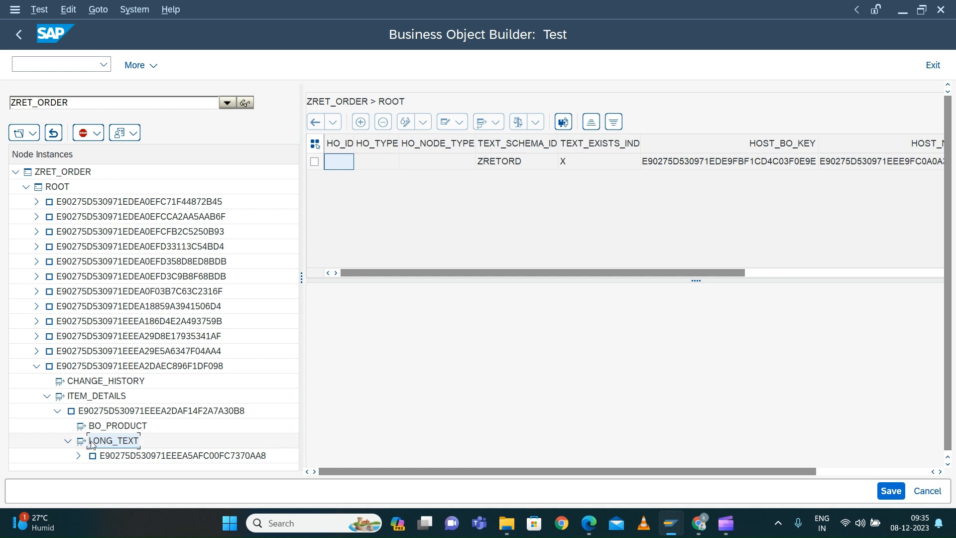
left_click(78, 456)
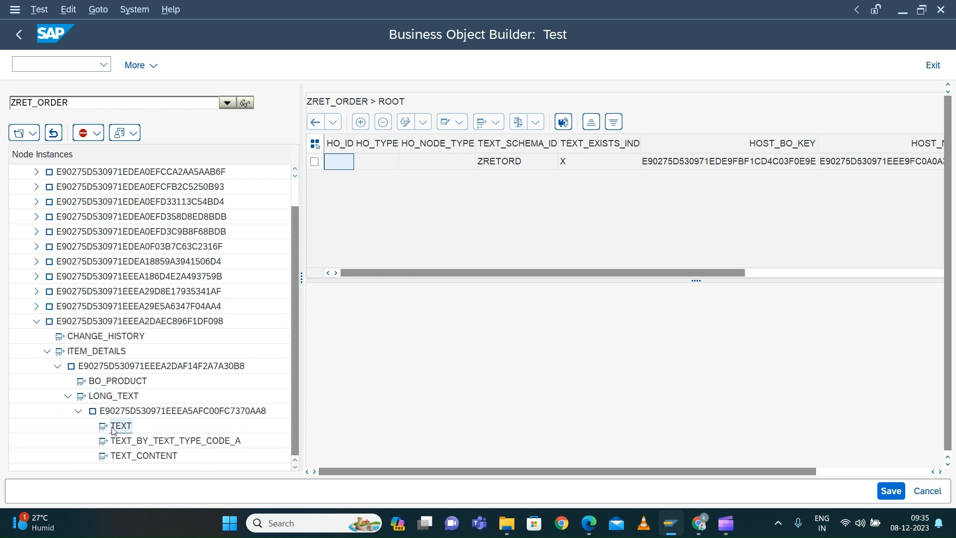
double_click(114, 429)
left_click(95, 428)
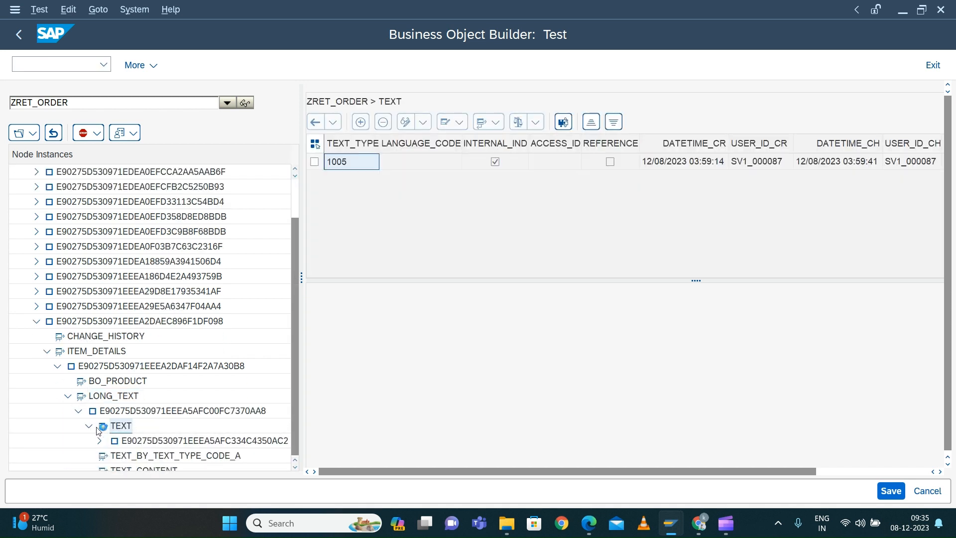
left_click(99, 426)
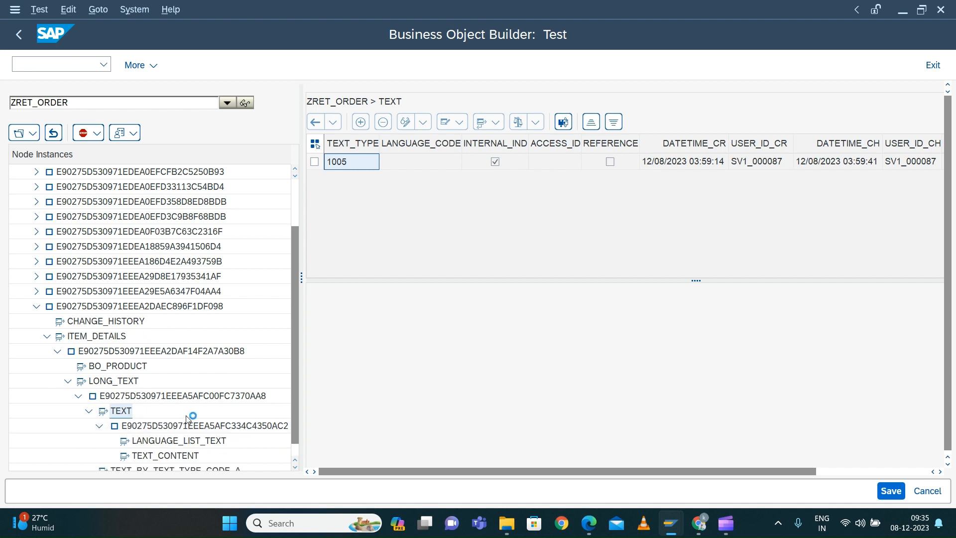
double_click(165, 456)
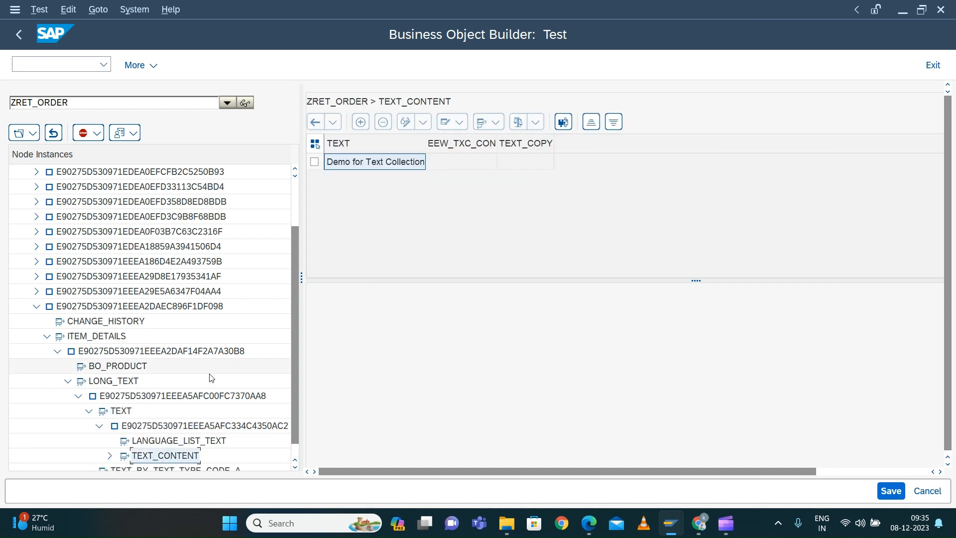